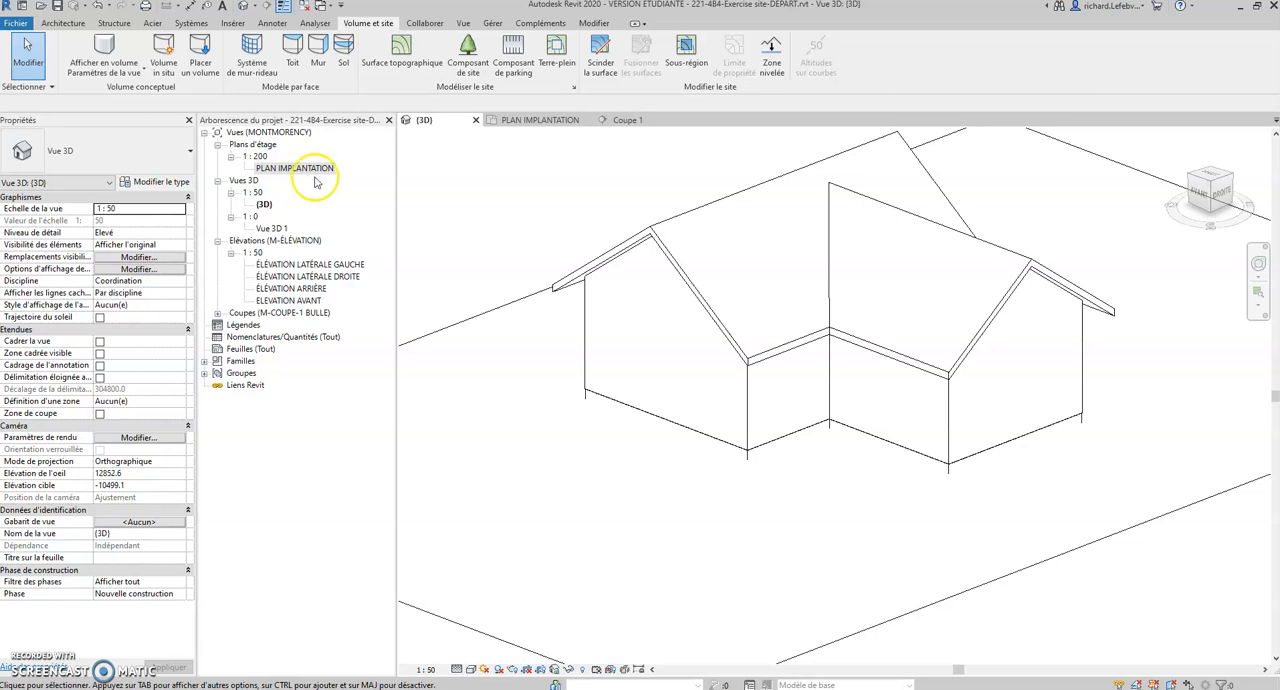
Step: Create a new floor plan view for the DESSOUS SEMELLE level
click(463, 23)
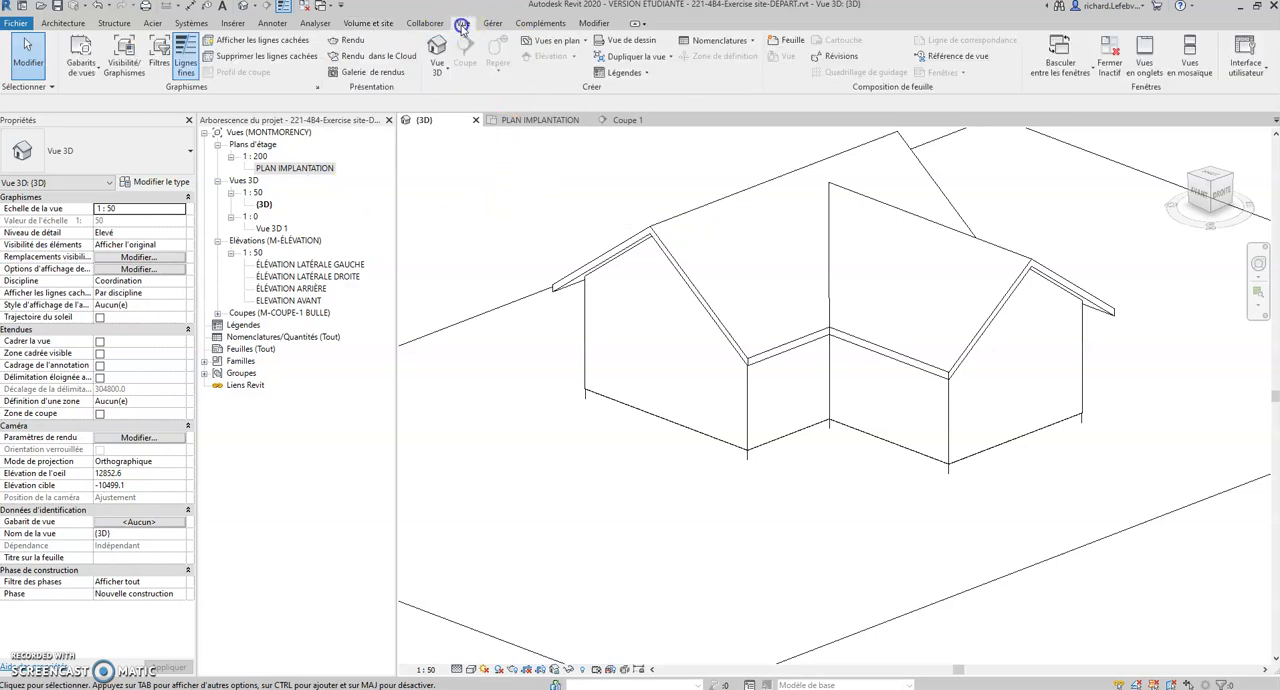
click(556, 40)
click(567, 66)
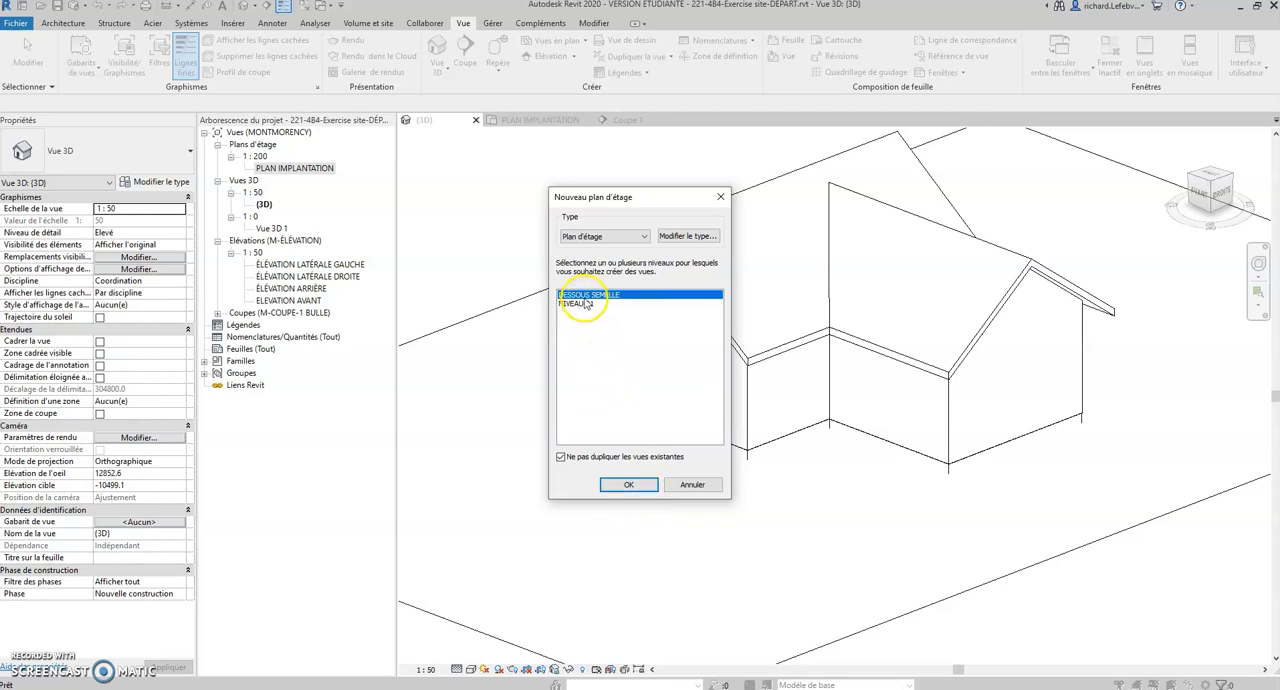
click(629, 486)
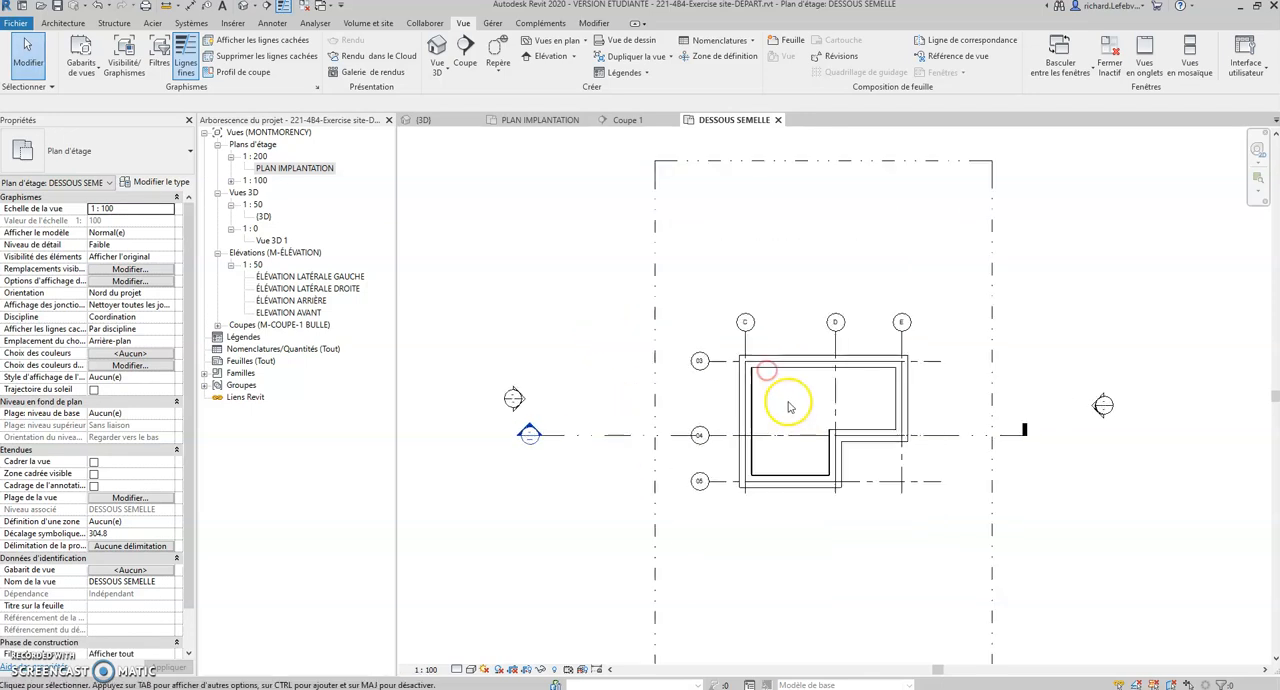
Step: Start a Terre-plein and build its closed boundary by picking the outer faces of the six foundation walls
scroll(789, 407, up, 3)
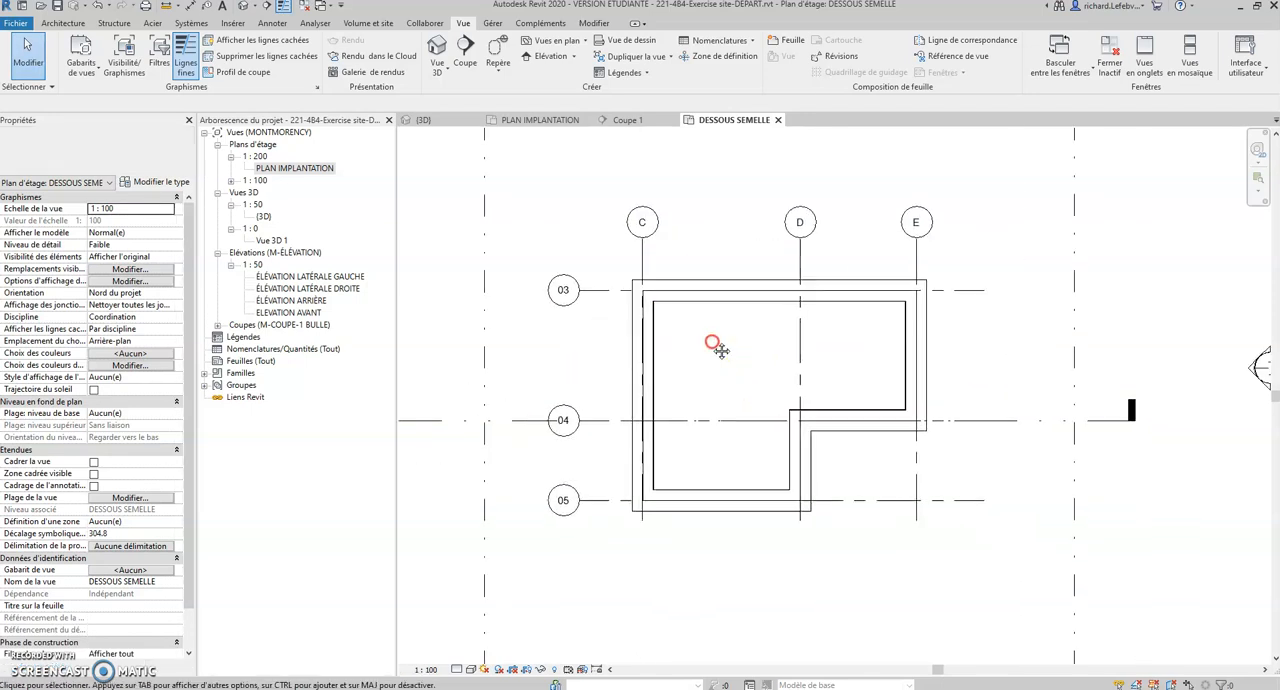
click(695, 300)
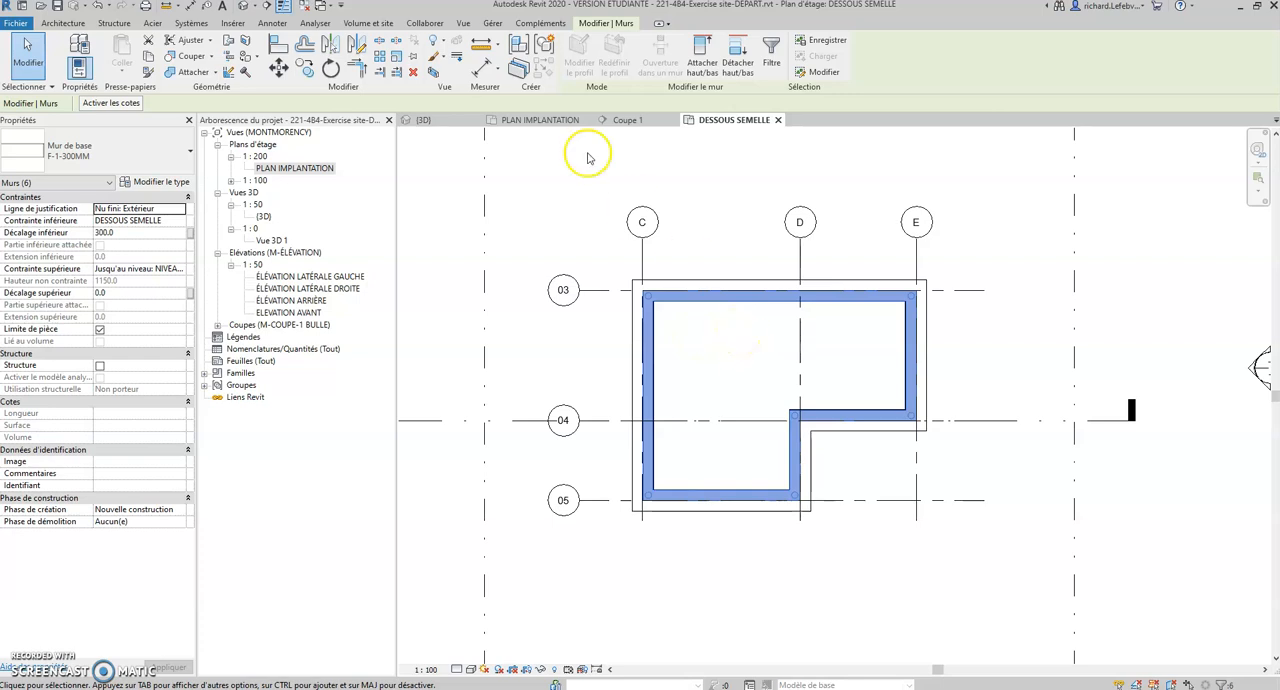
click(382, 23)
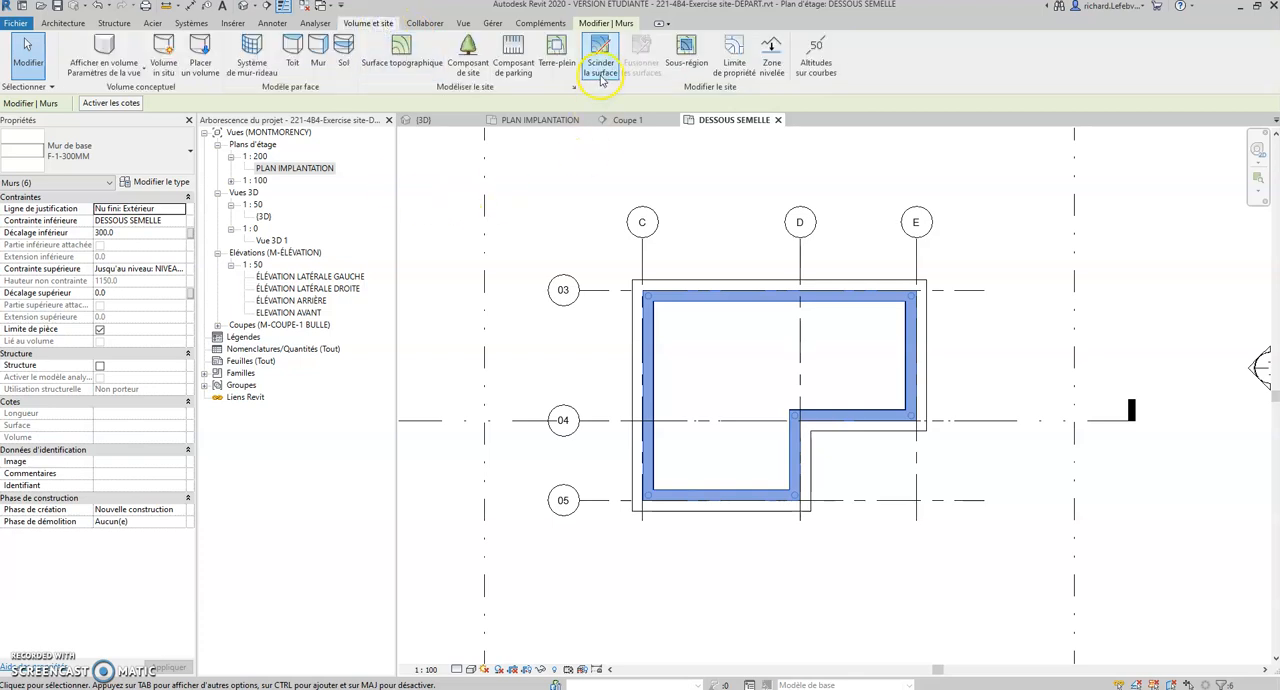
click(557, 60)
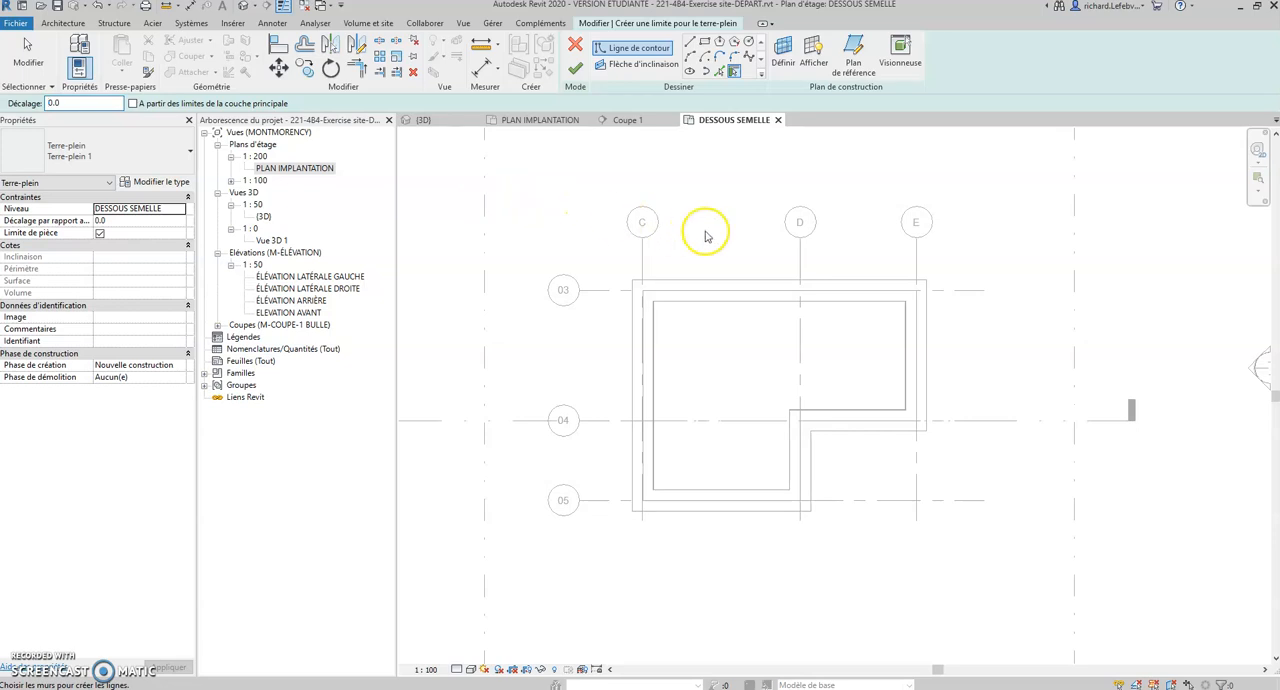
click(761, 293)
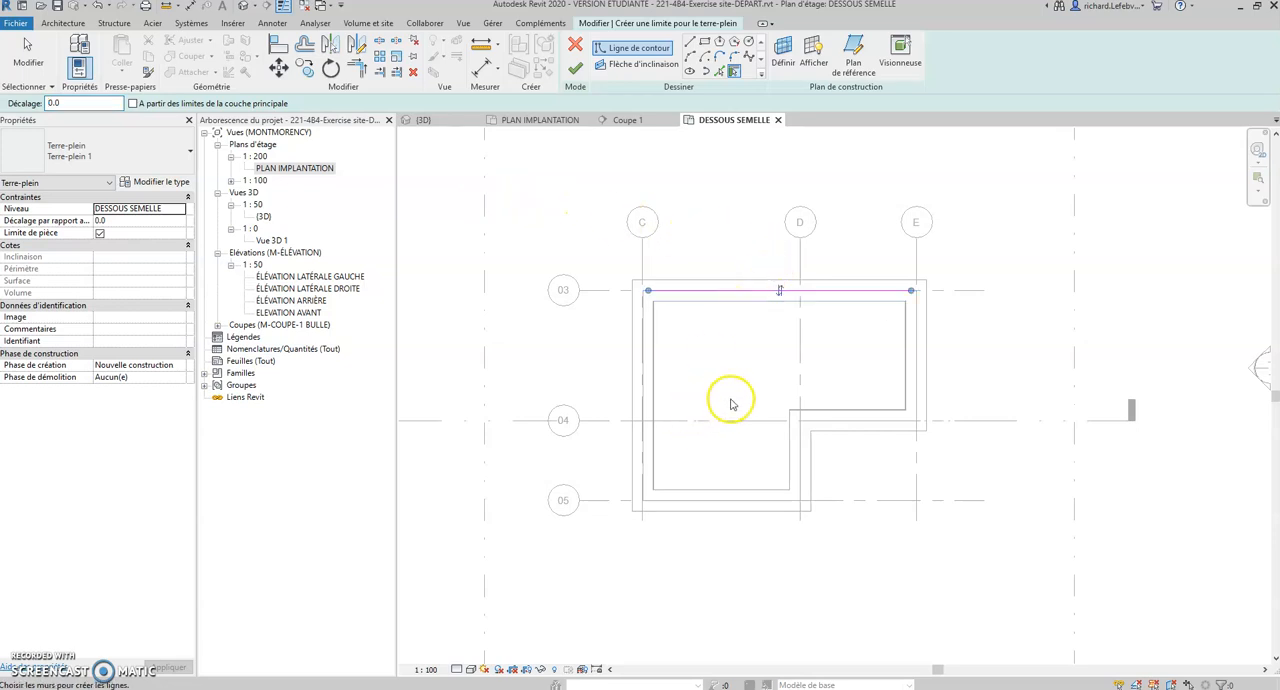
click(913, 330)
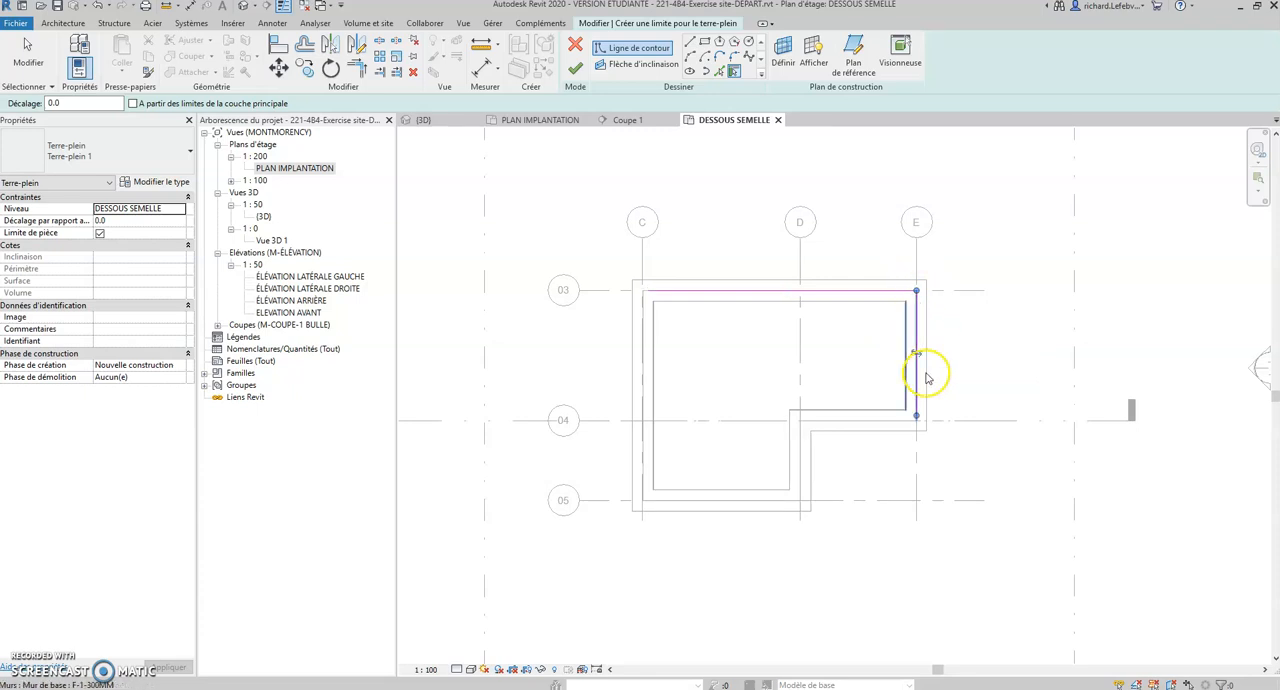
click(870, 420)
click(800, 444)
click(763, 500)
click(641, 402)
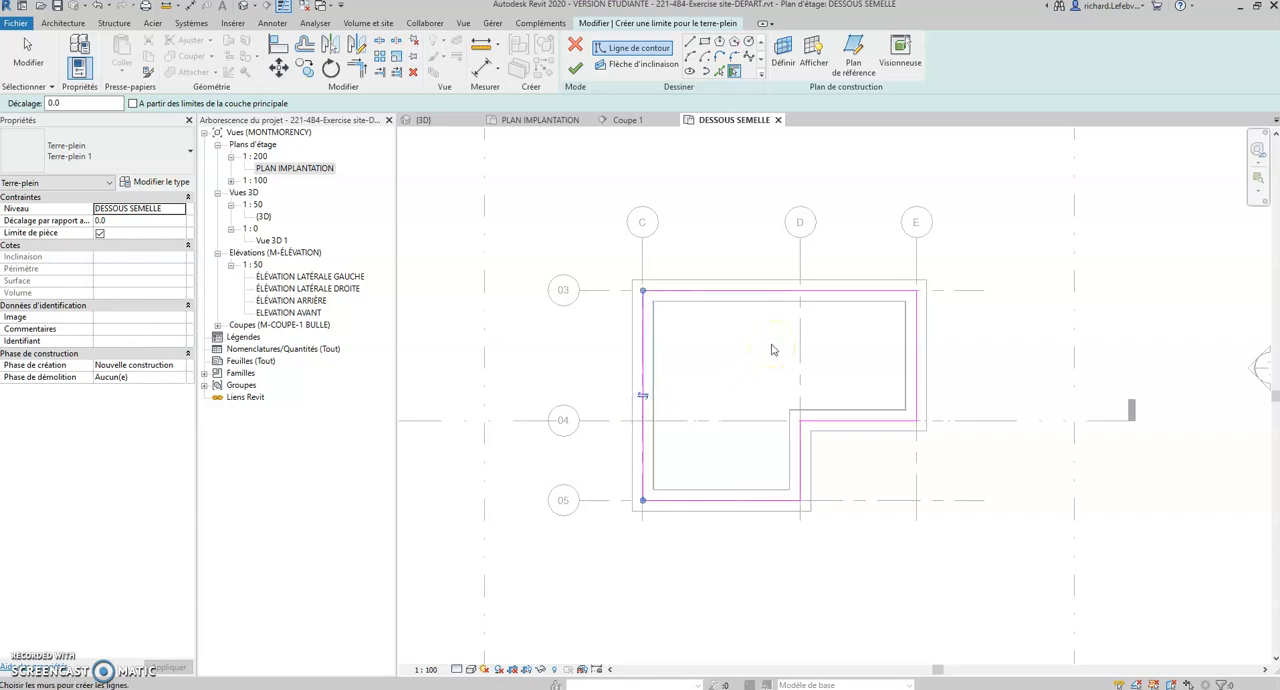
Step: Assign the Terre-plein to level NIVEAU 01 and finish its boundary sketch
click(140, 210)
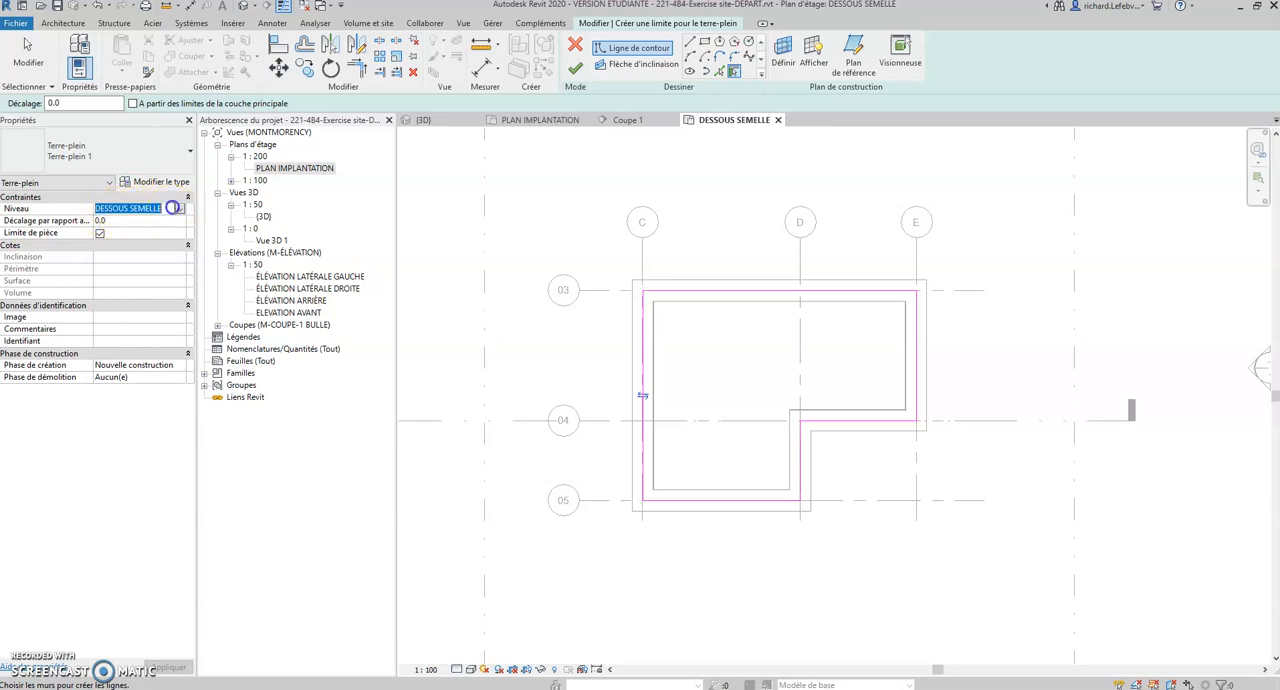
click(179, 208)
click(125, 232)
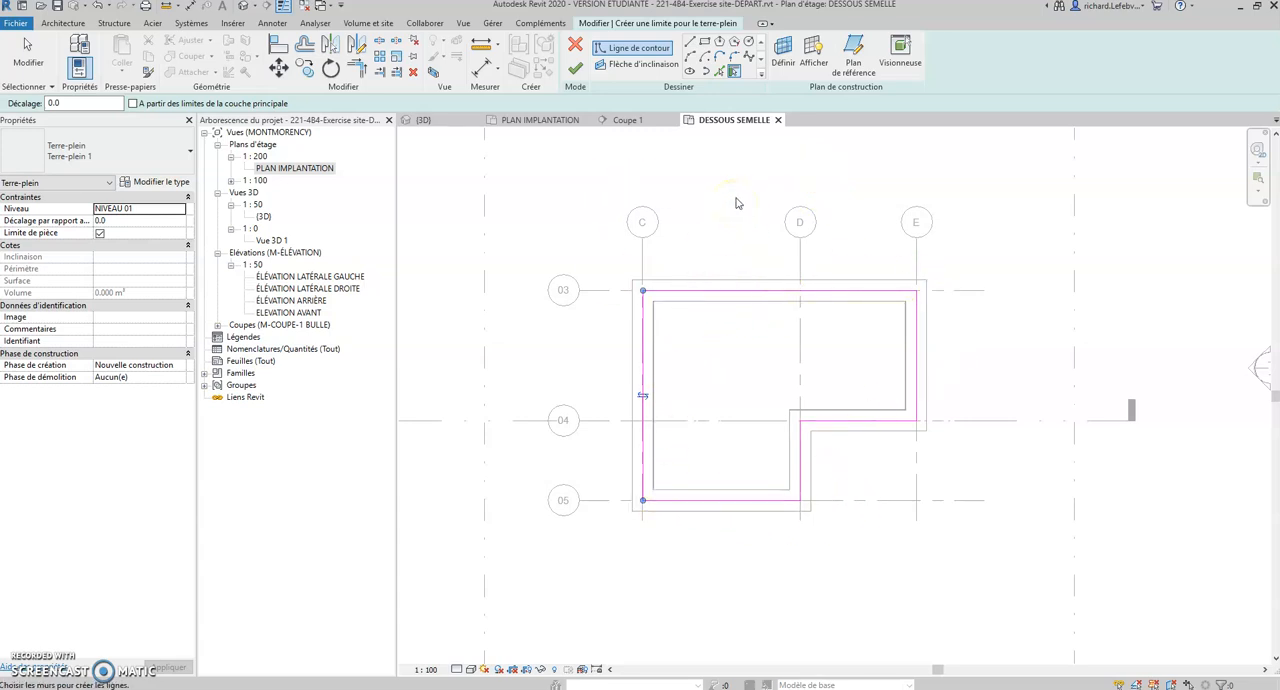
click(575, 71)
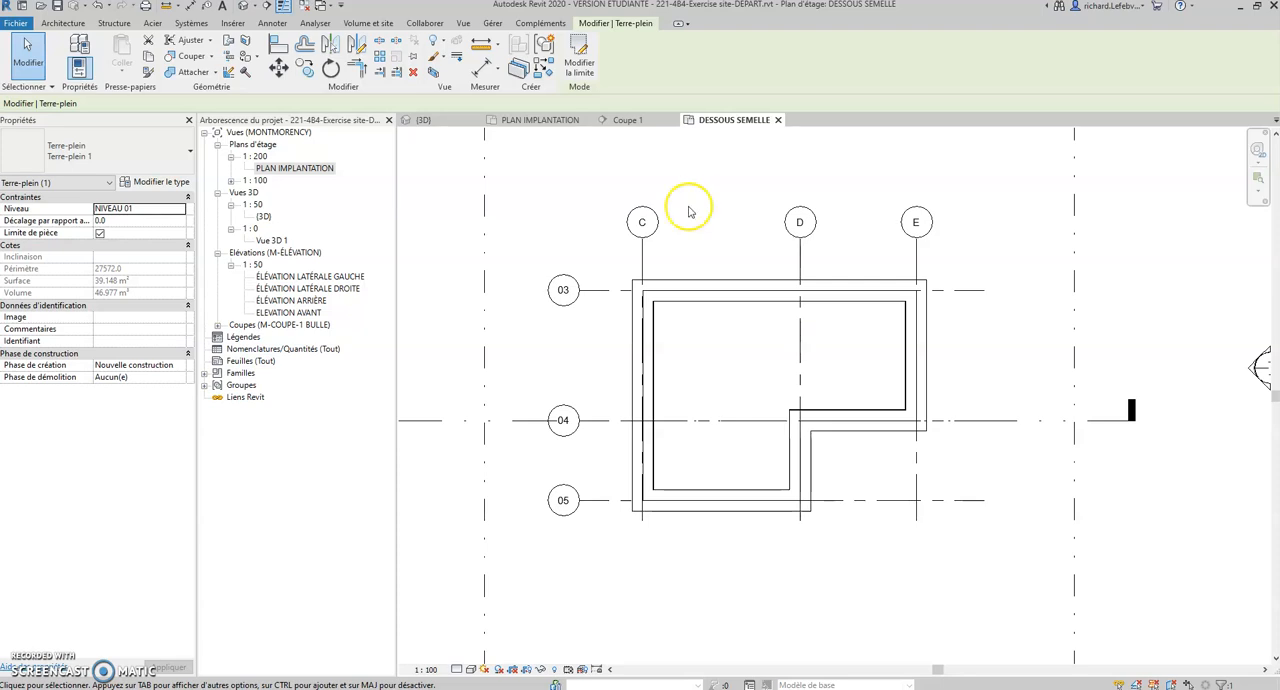
Step: Switch to the 3D view and try to pick the Terre-plein among the overlapping elements at the base of the house
click(445, 124)
click(465, 197)
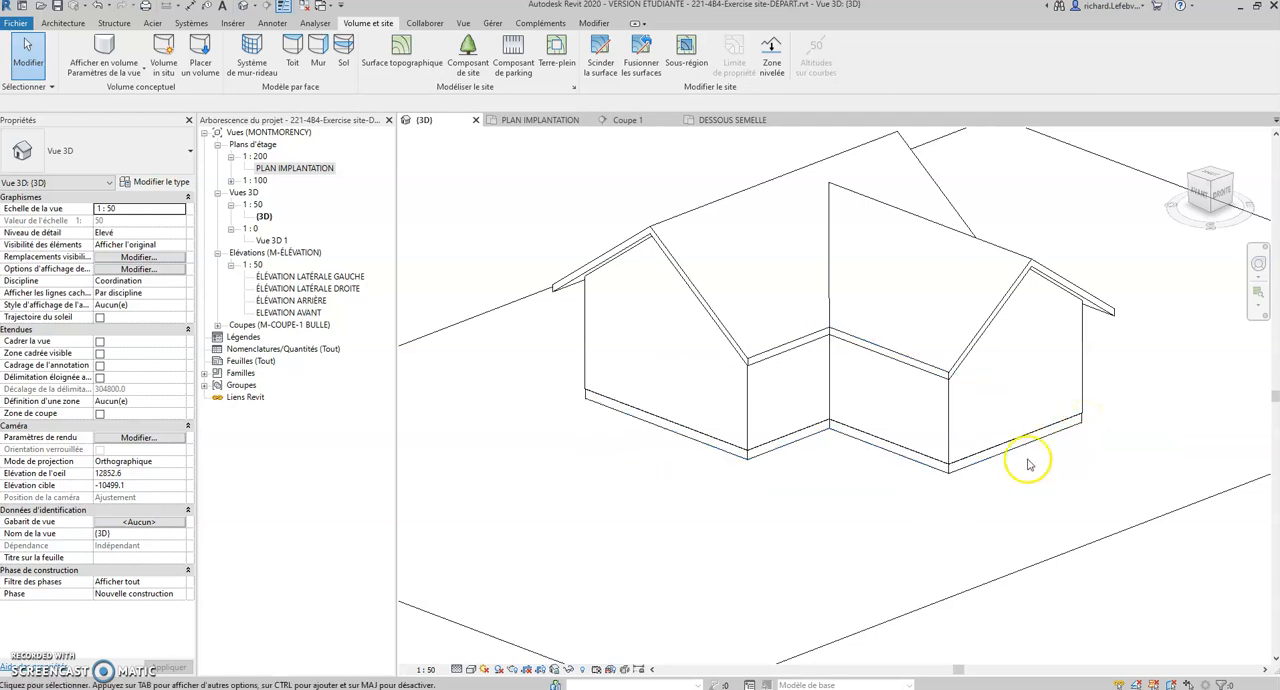
click(491, 322)
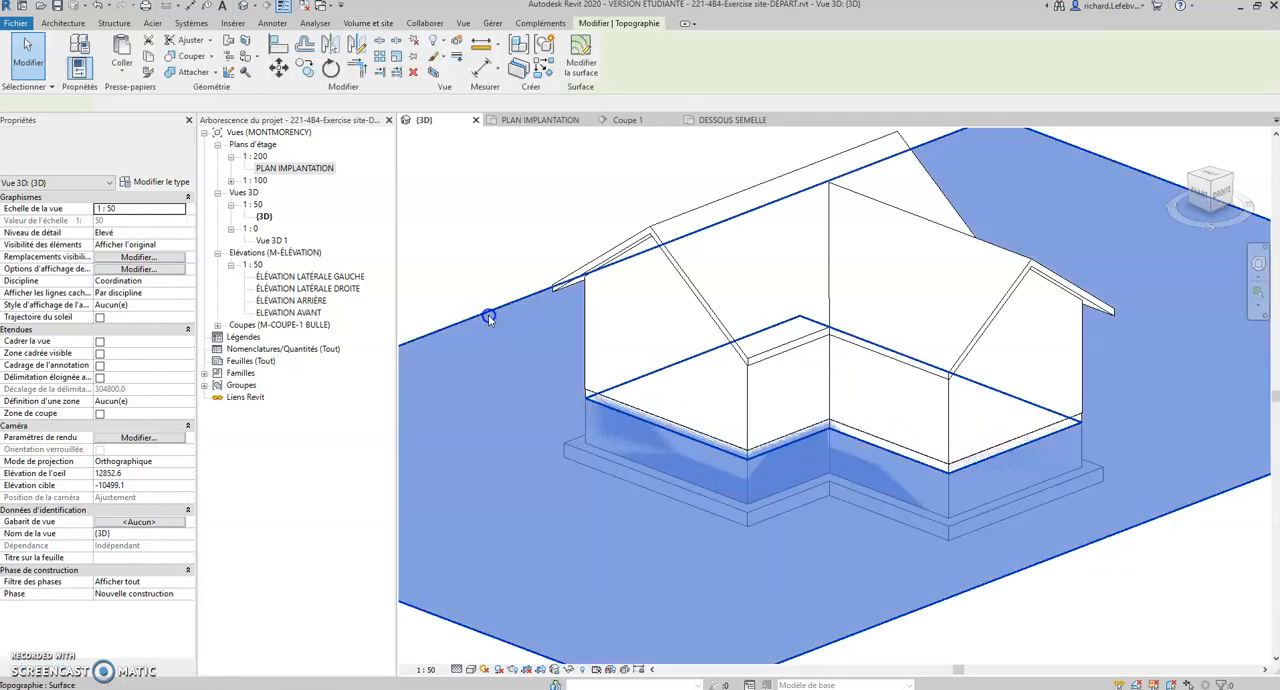
click(444, 270)
click(590, 404)
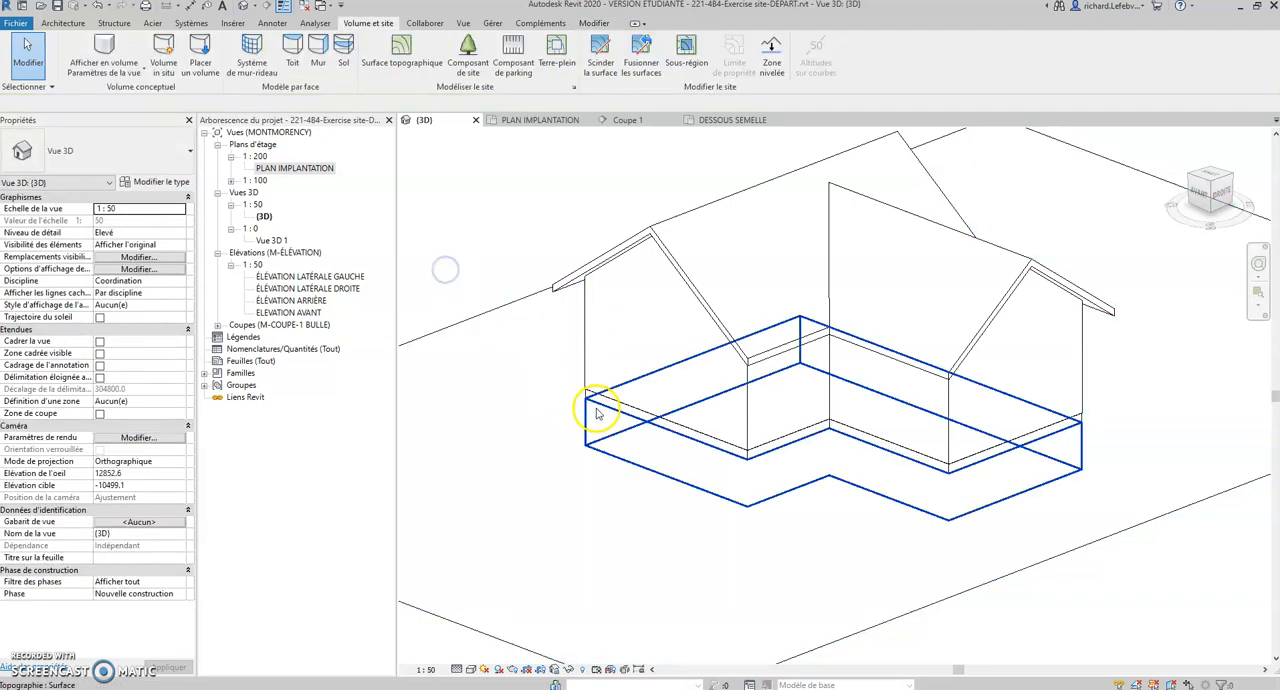
click(517, 318)
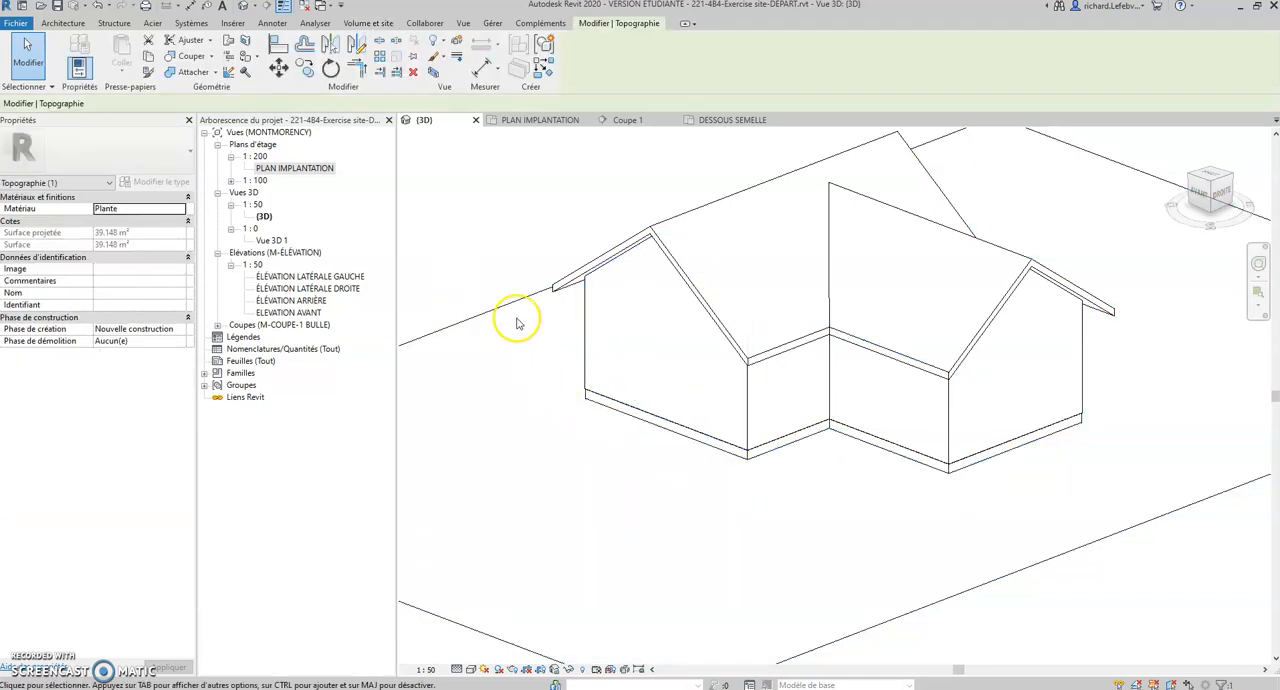
click(512, 260)
click(594, 408)
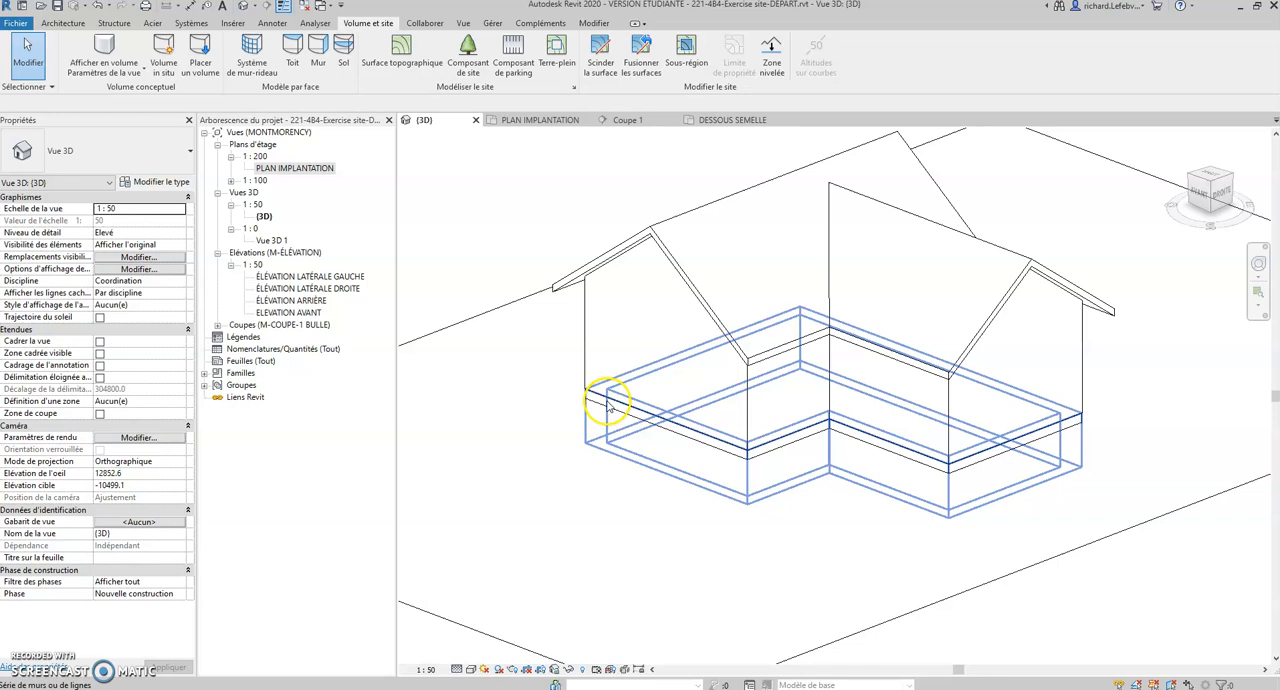
click(607, 403)
click(568, 377)
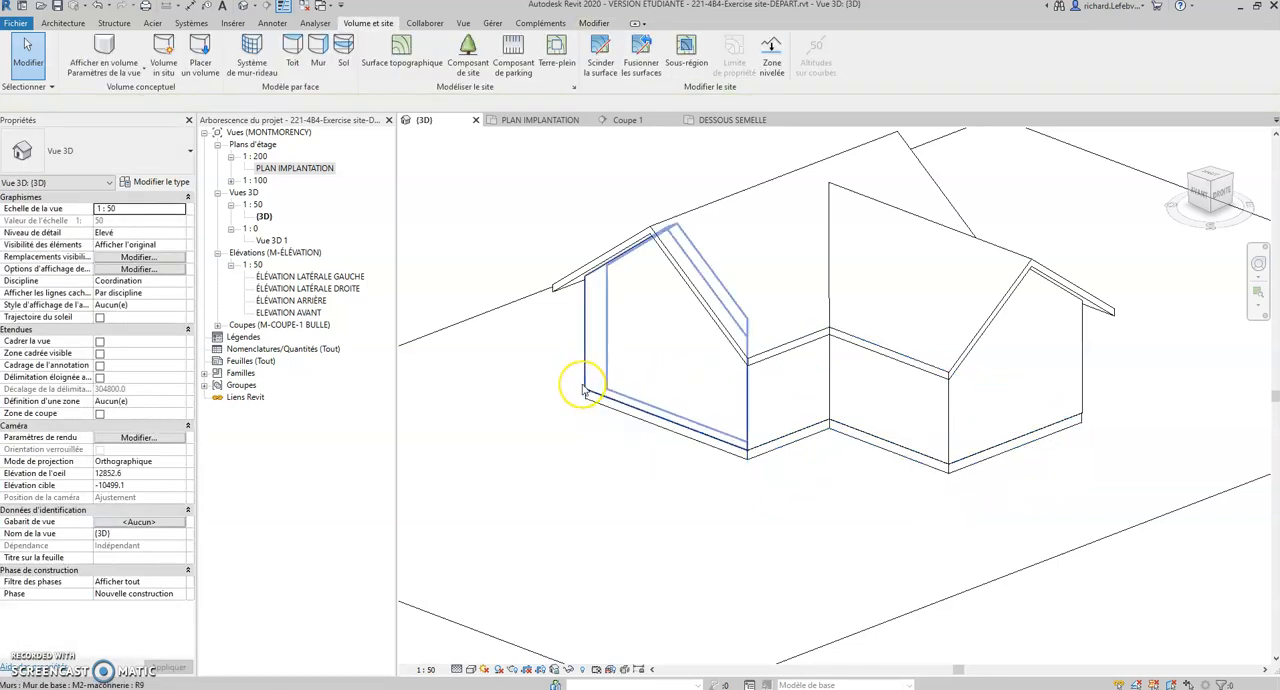
key(Tab)
key(Tab)
key(Tab)
scroll(584, 390, down, 3)
Step: Select the whole house in the 3D view and filter the selection down to the Terre-plein category only
drag(503, 165, 904, 476)
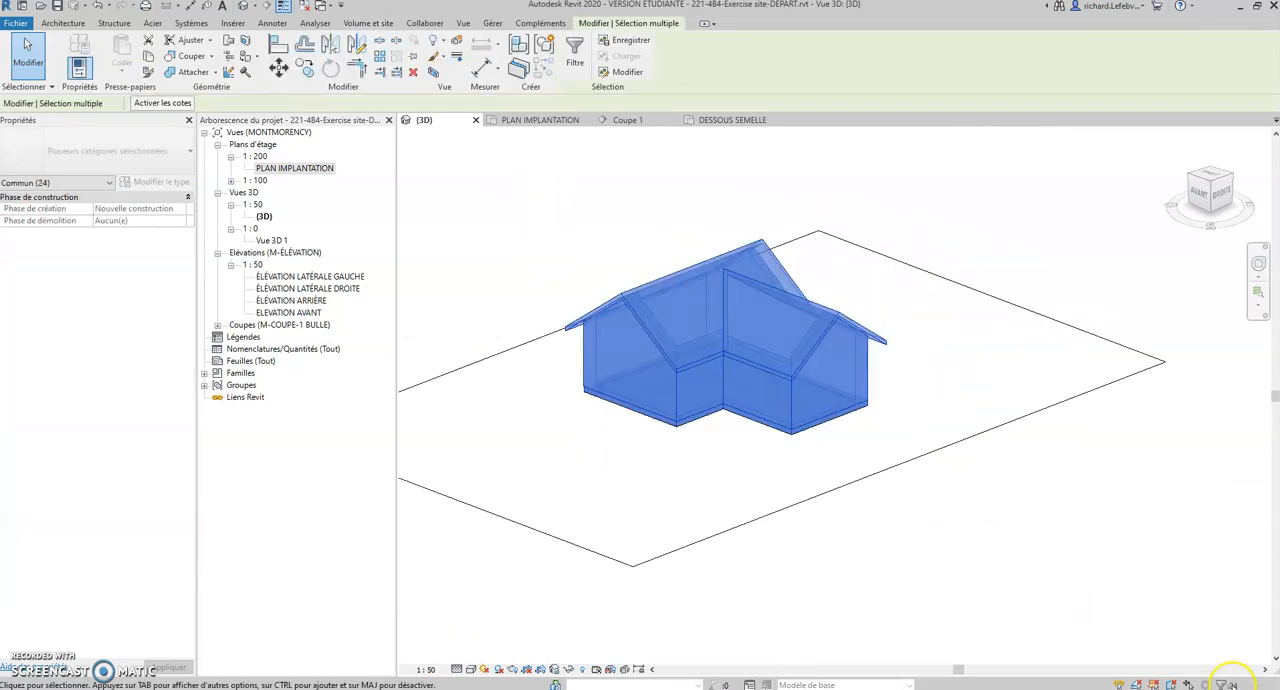
click(1232, 683)
click(709, 287)
click(520, 307)
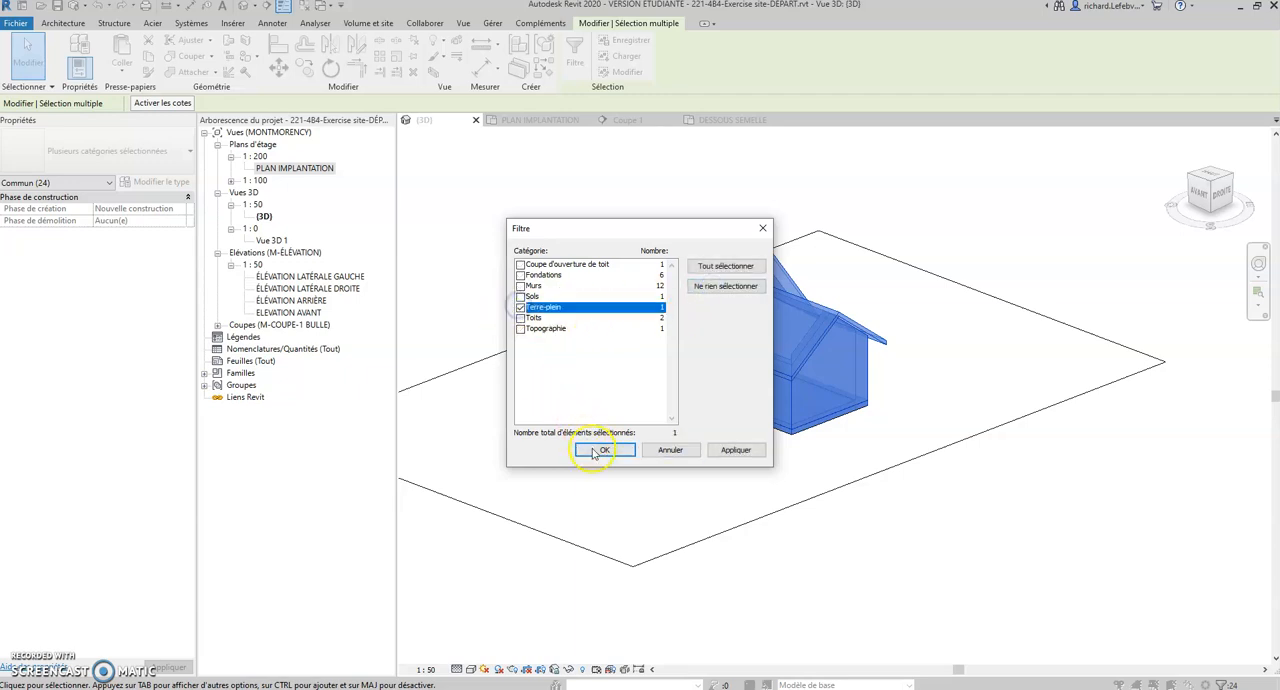
click(595, 450)
Step: Examine the selected Terre-plein from ground level and below in 3D, then clear the selection
click(493, 226)
shift+middle_drag(491, 223, 791, 443)
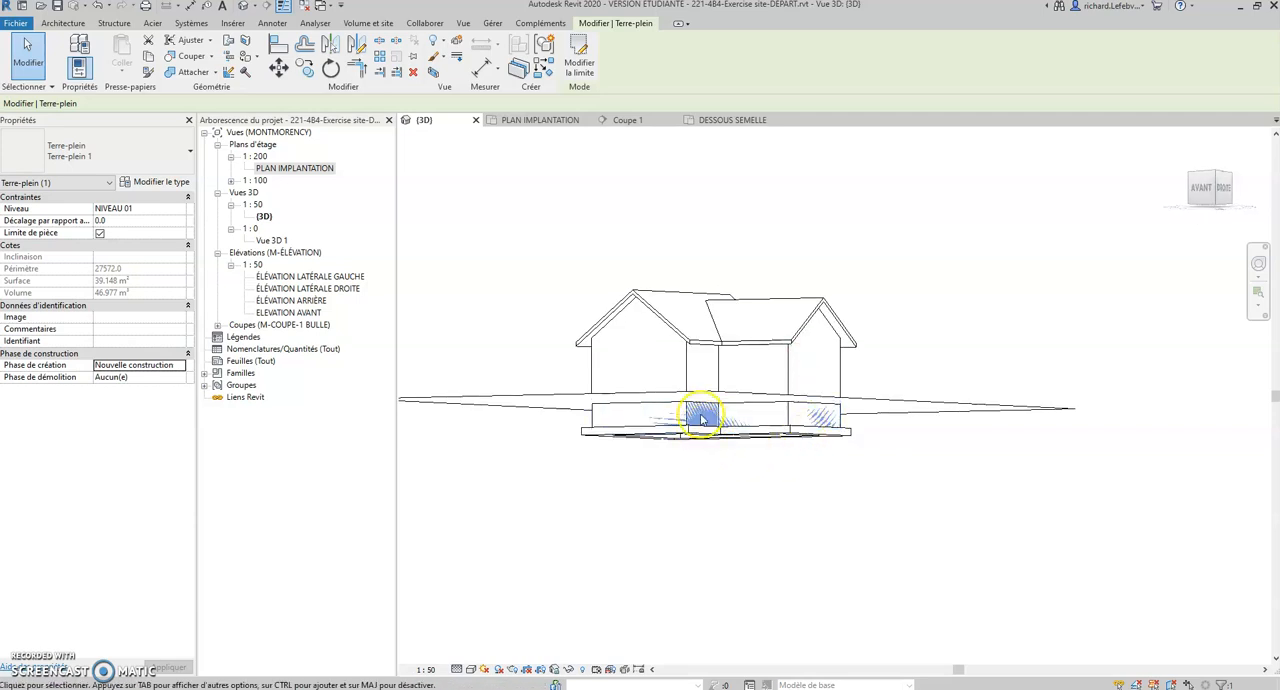
shift+middle_drag(951, 449, 901, 592)
click(520, 242)
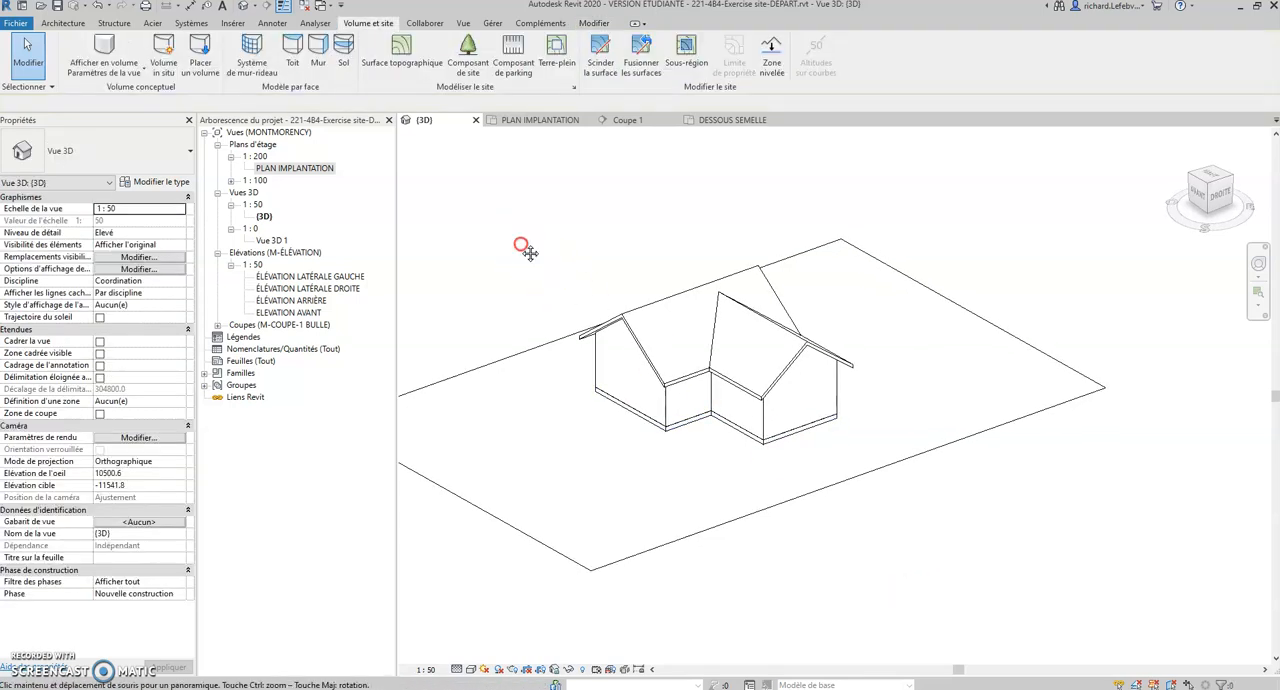
scroll(525, 240, up, 2)
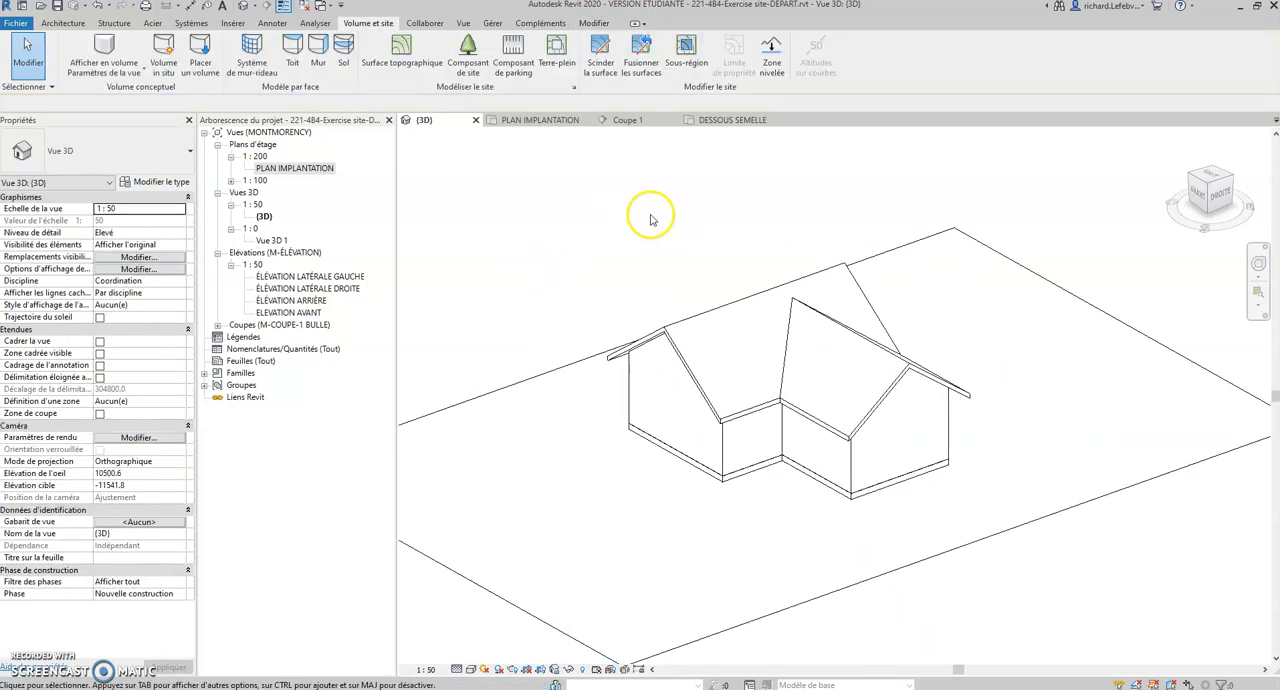
Step: Open the Coupe 1 section and examine the ground floor slab, the foundations and the excavated soil beneath
click(645, 121)
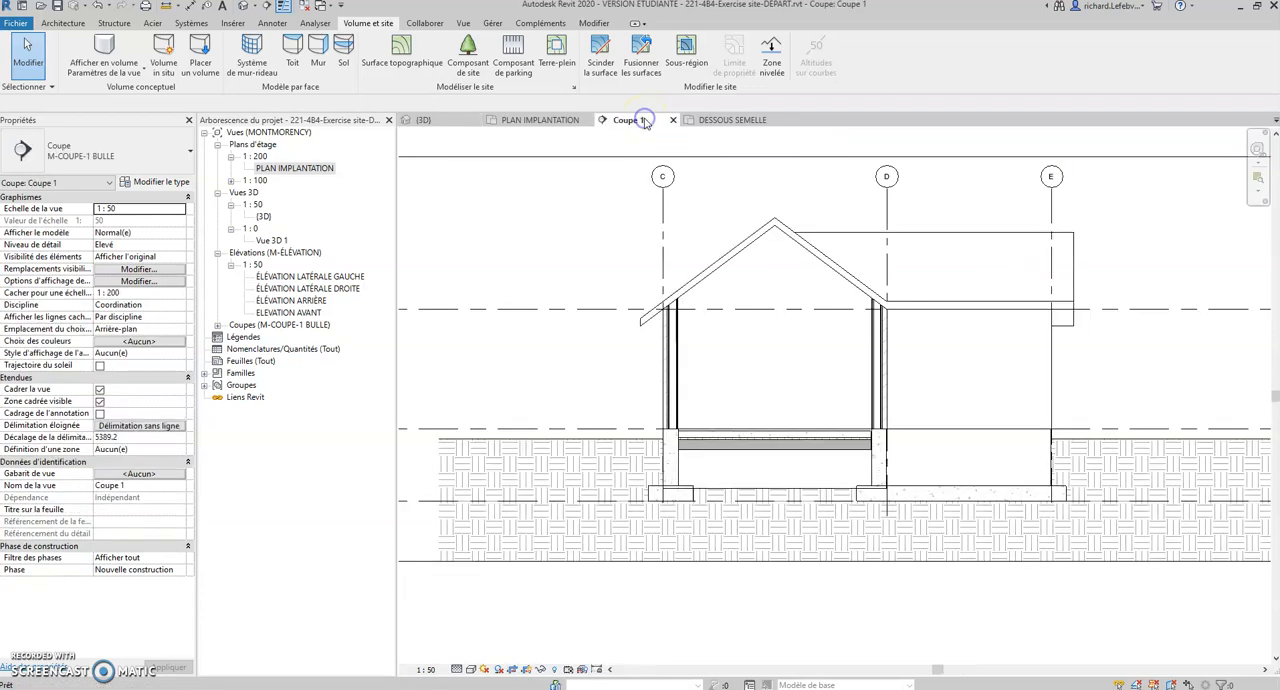
scroll(665, 488, up, 2)
scroll(745, 453, up, 3)
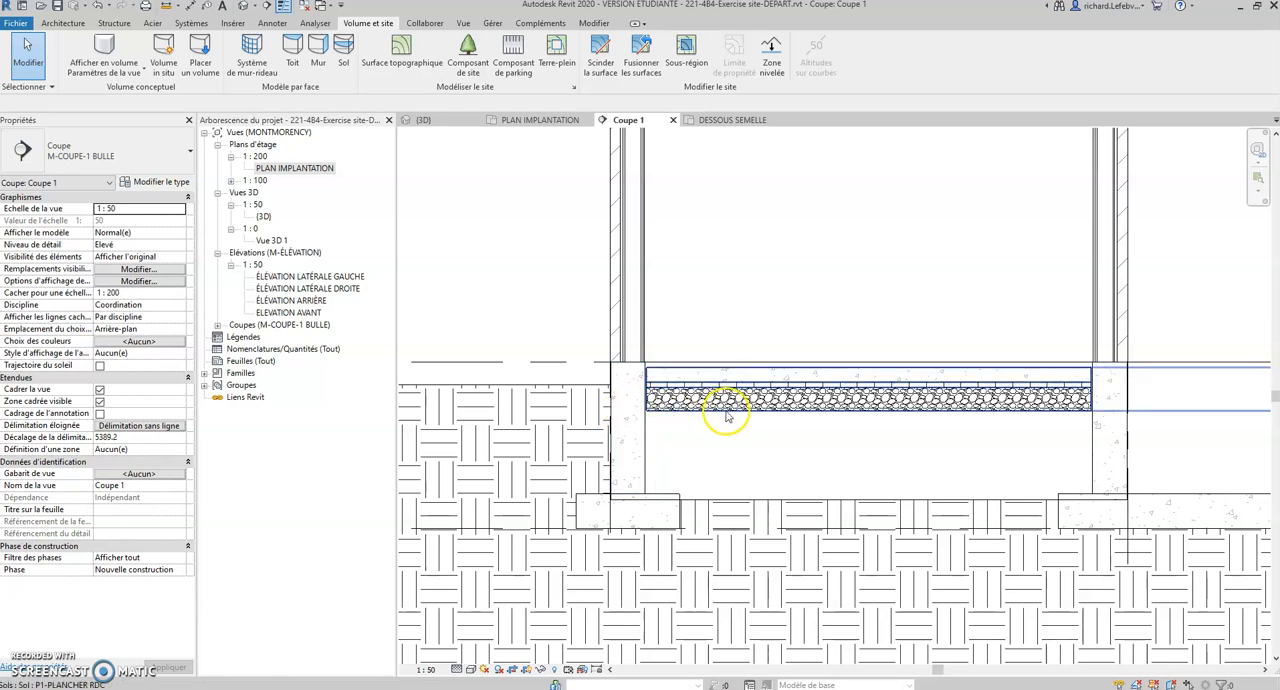
scroll(871, 418, down, 3)
scroll(705, 380, down, 2)
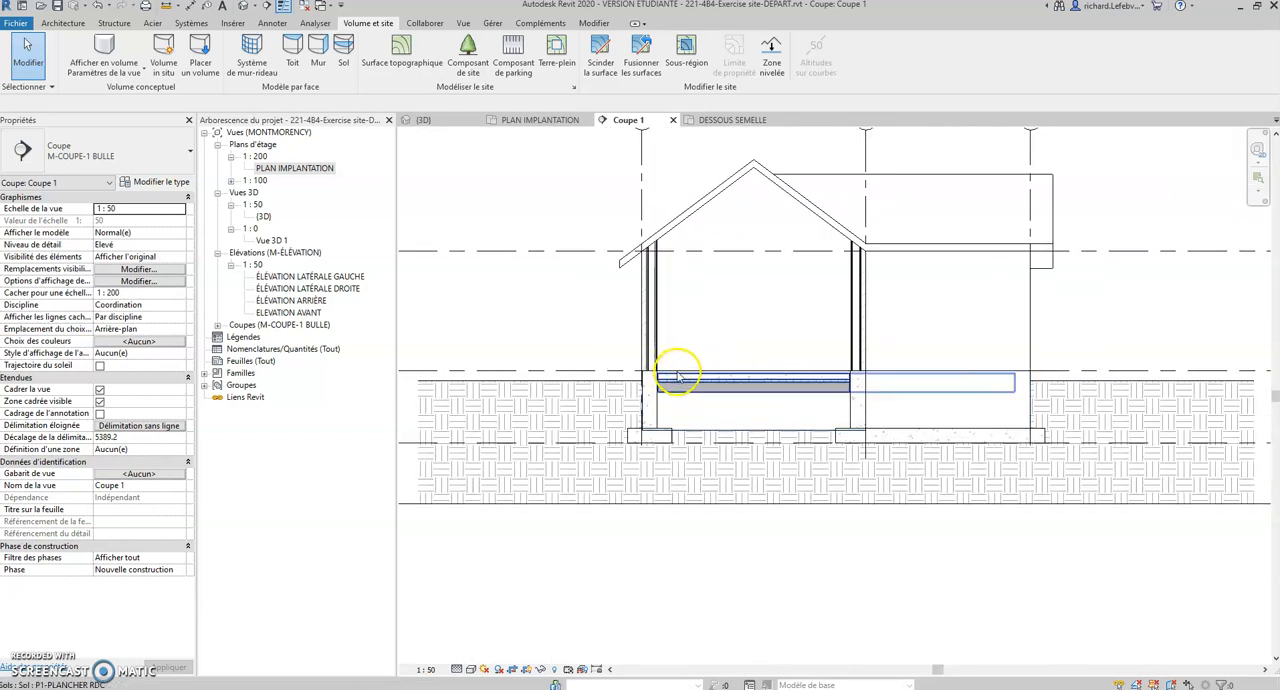
Step: Select the foundation area in the section and filter the selection down to the Terre-plein only
mouse_move(598, 335)
mouse_down()
mouse_move(705, 378)
mouse_move(981, 401)
mouse_move(1084, 424)
mouse_move(1101, 468)
mouse_up()
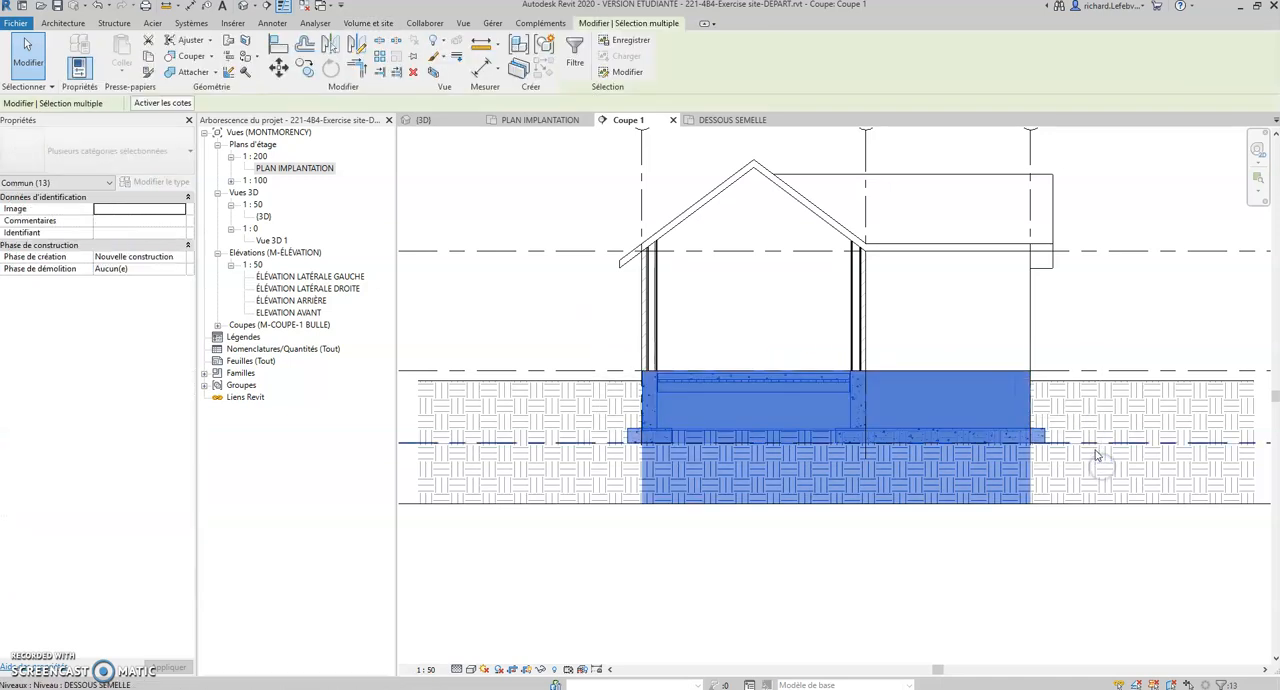
click(1233, 684)
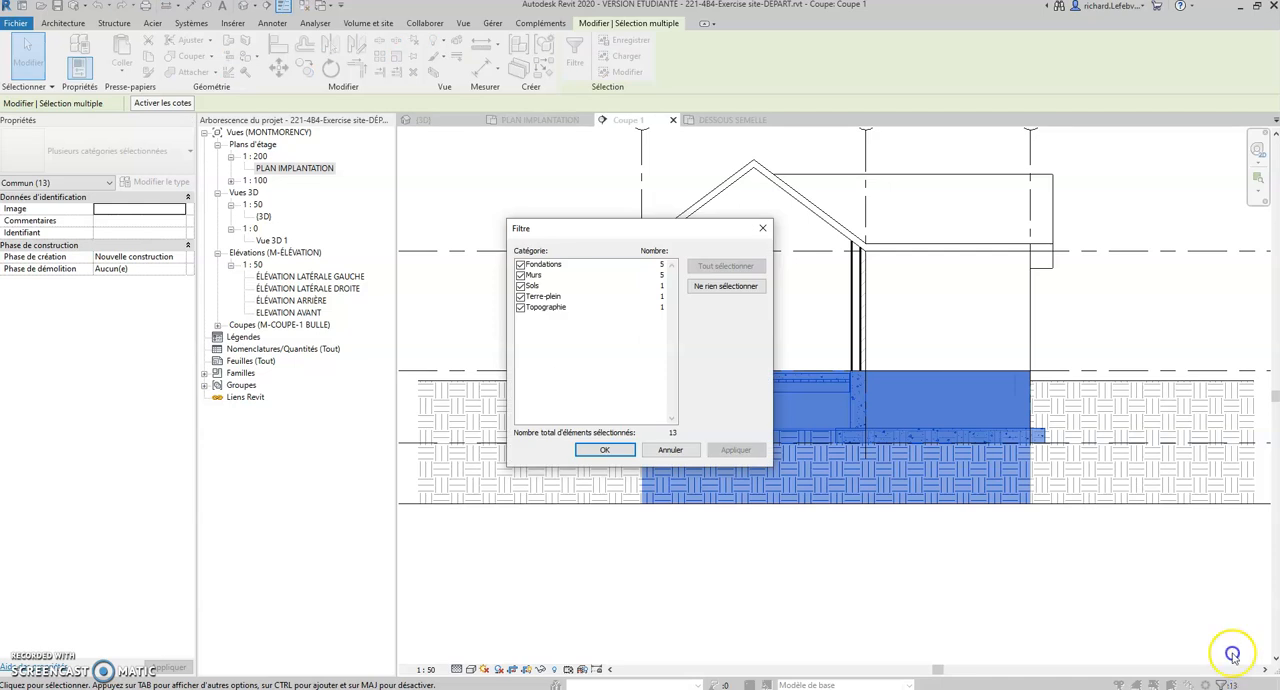
click(521, 308)
click(725, 286)
click(520, 297)
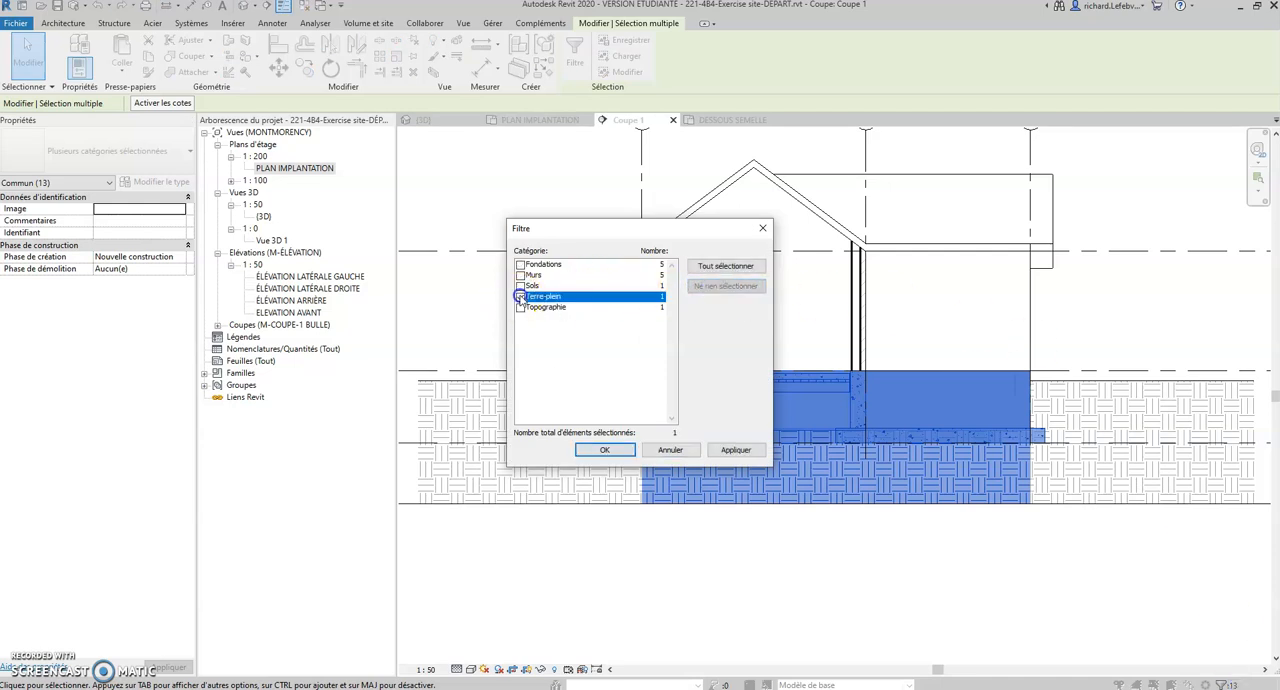
click(604, 449)
Step: Set the selected Terre-plein's offset from NIVEAU 01 to -225, at the top of the gravel layer
scroll(690, 420, up, 4)
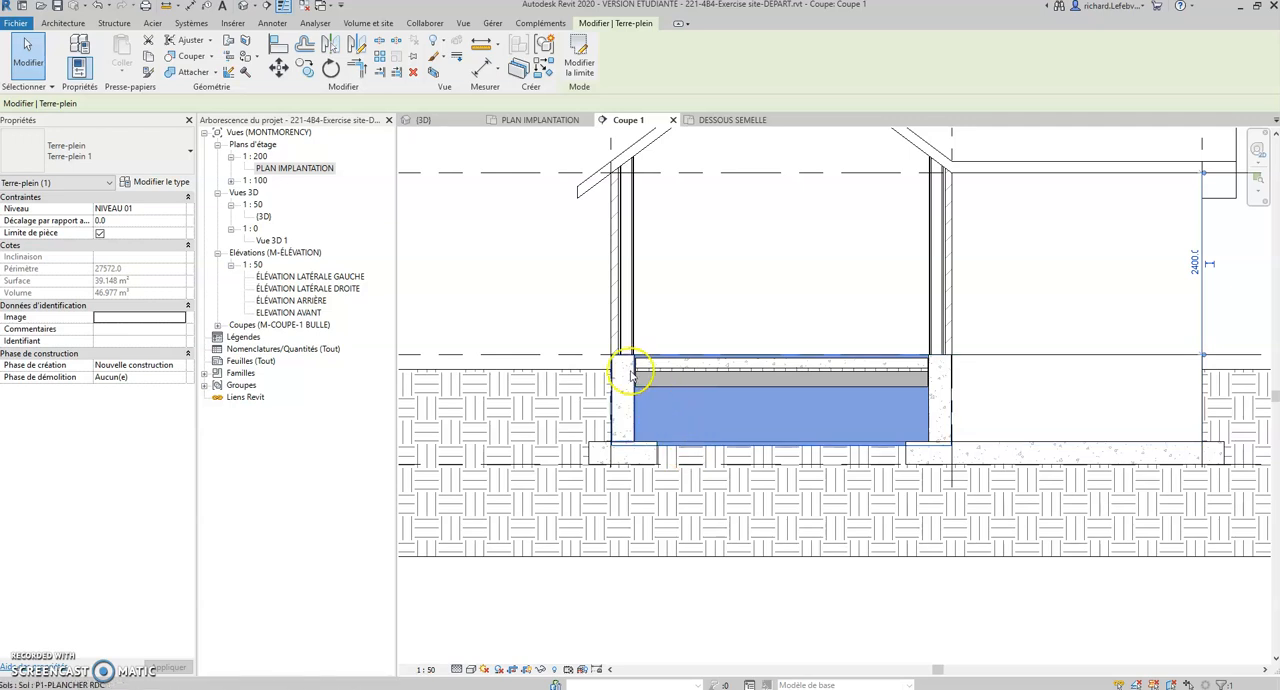
scroll(634, 366, up, 3)
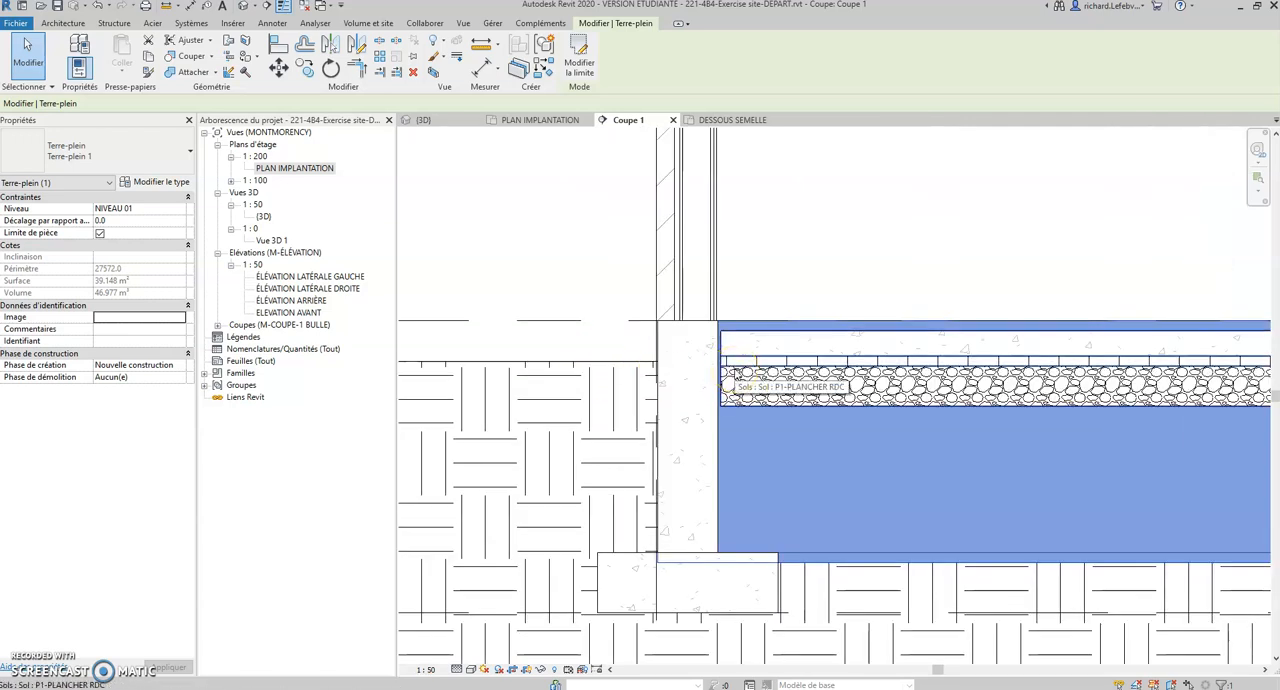
click(737, 373)
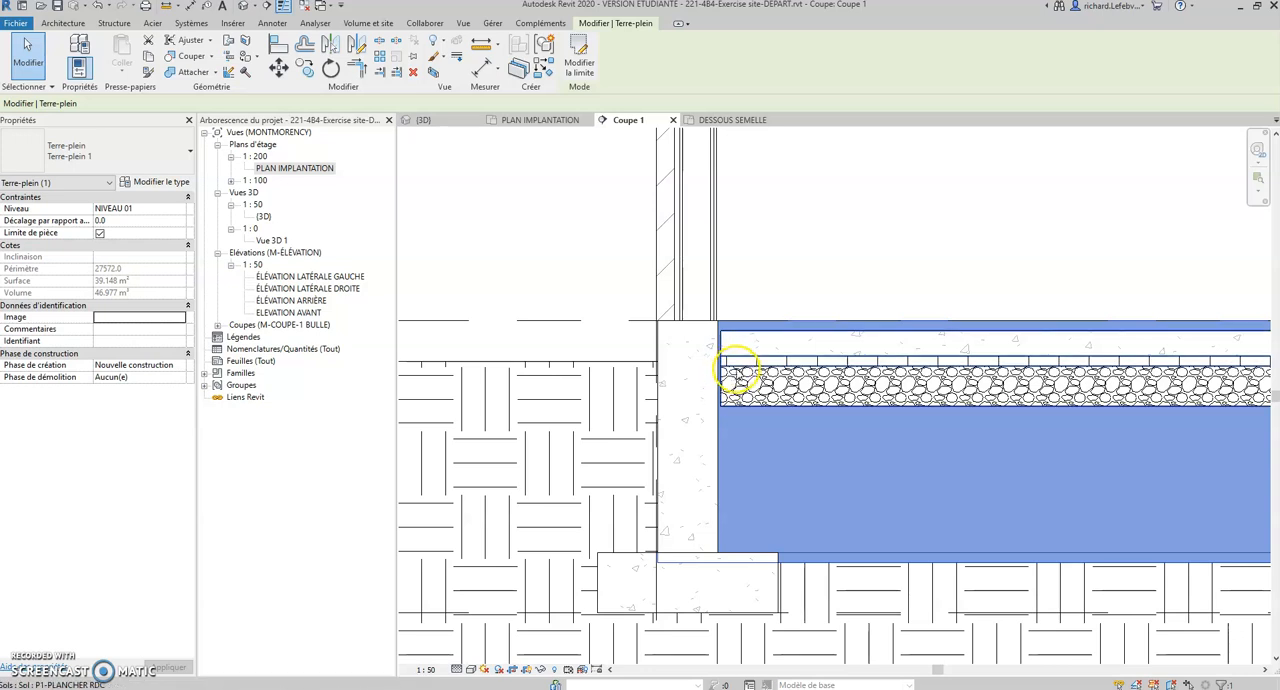
click(755, 370)
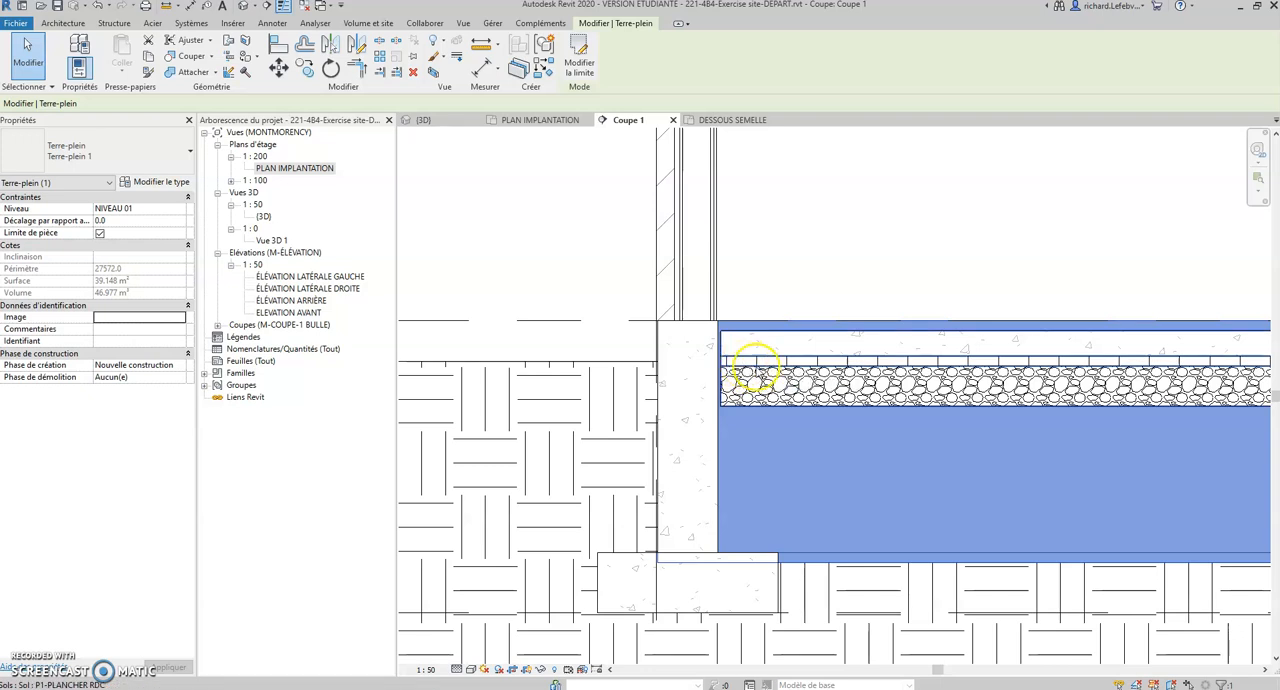
click(103, 220)
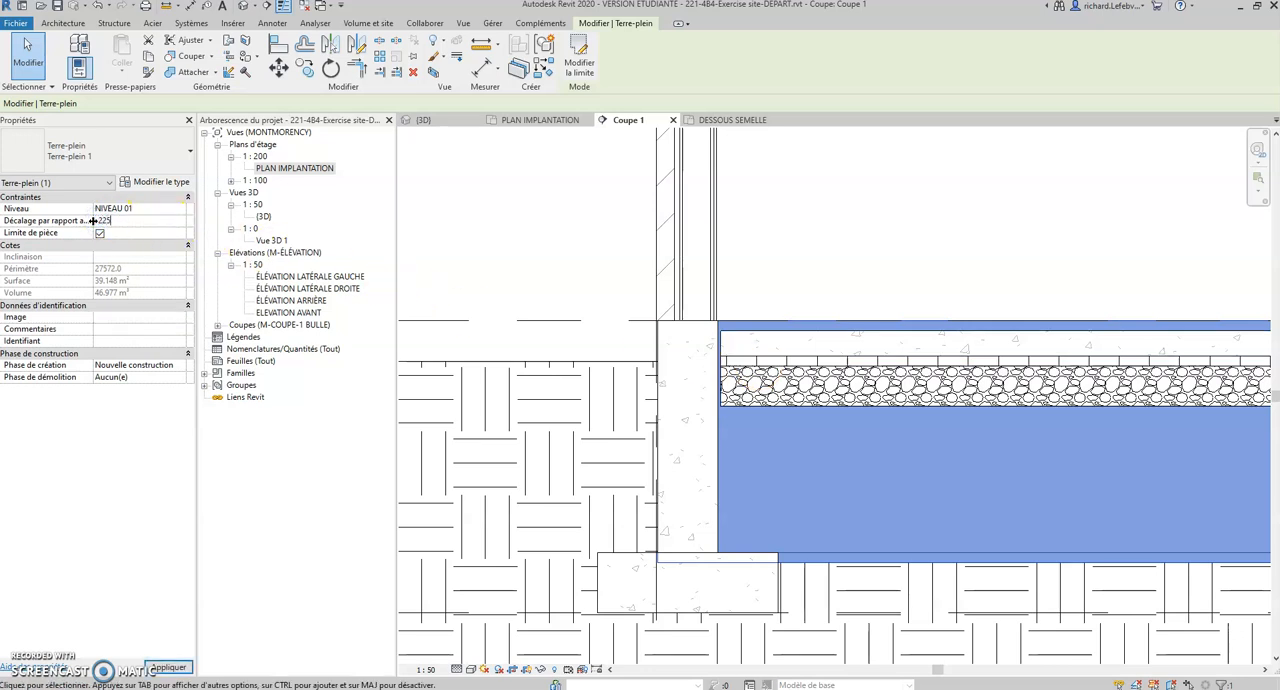
key(Return)
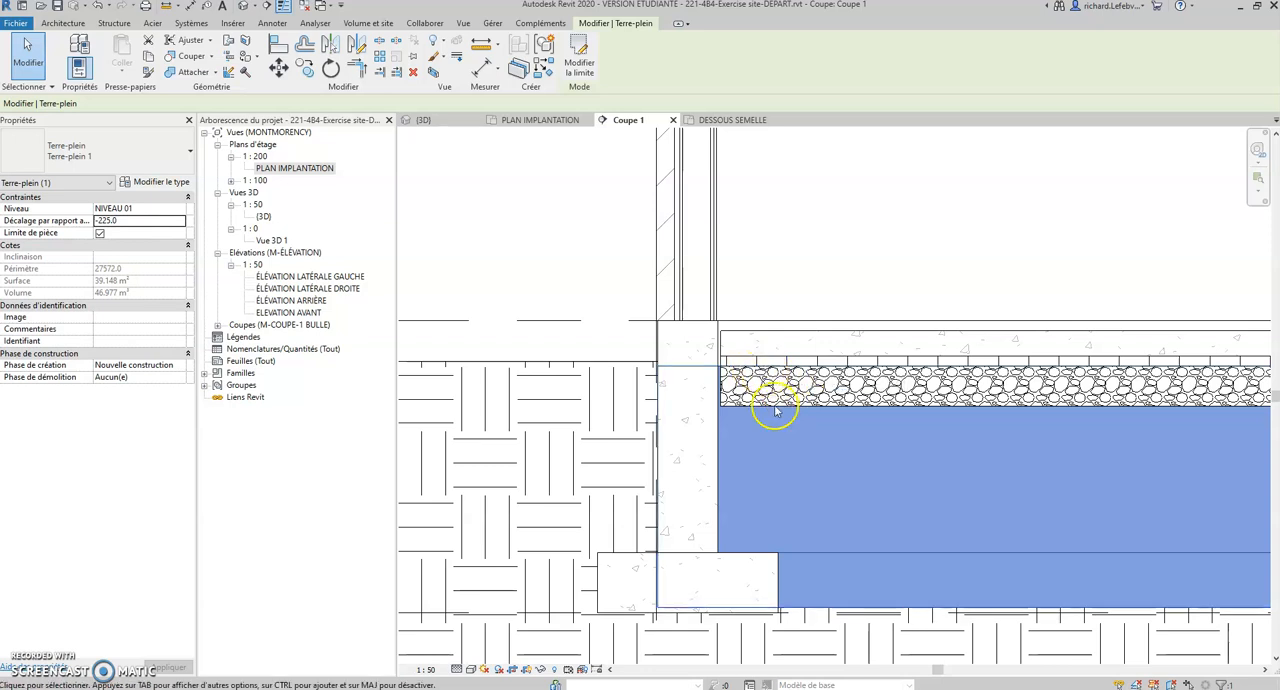
Step: Set the Porteur/Ossature layer thickness of the Terre-plein 1 type to 200, and clear the selection
scroll(801, 473, down, 2)
scroll(801, 473, down, 3)
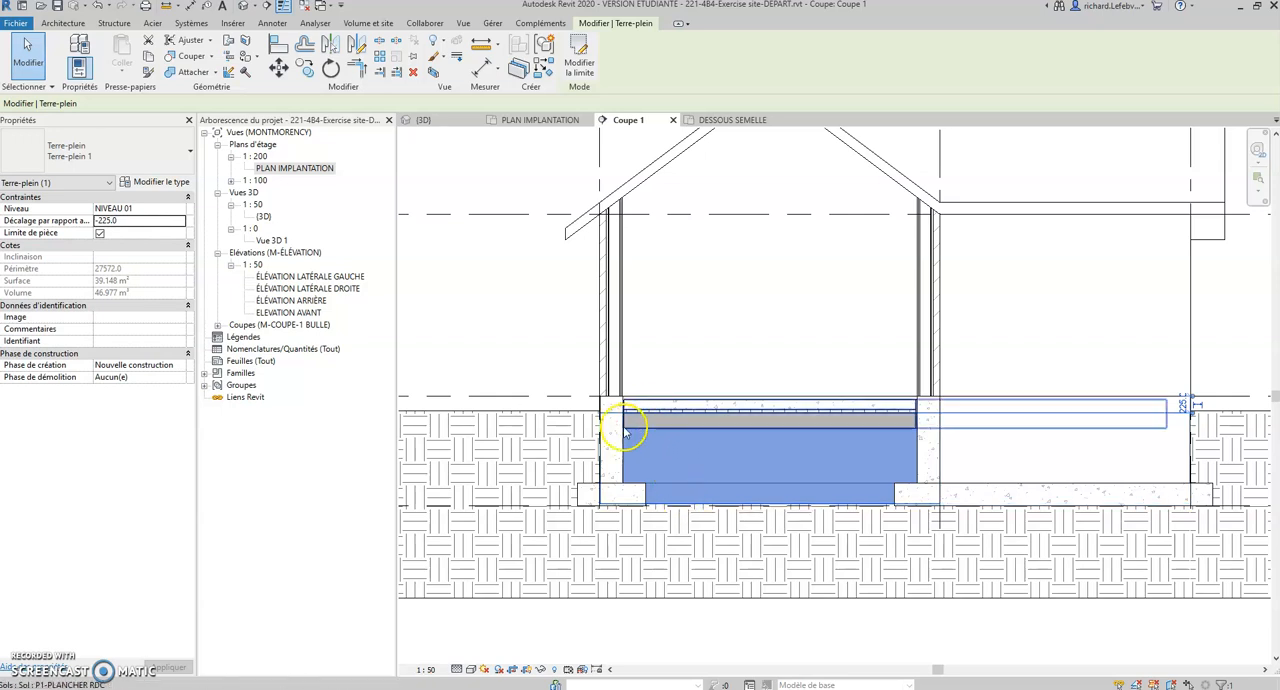
scroll(623, 423, up, 4)
scroll(657, 376, up, 3)
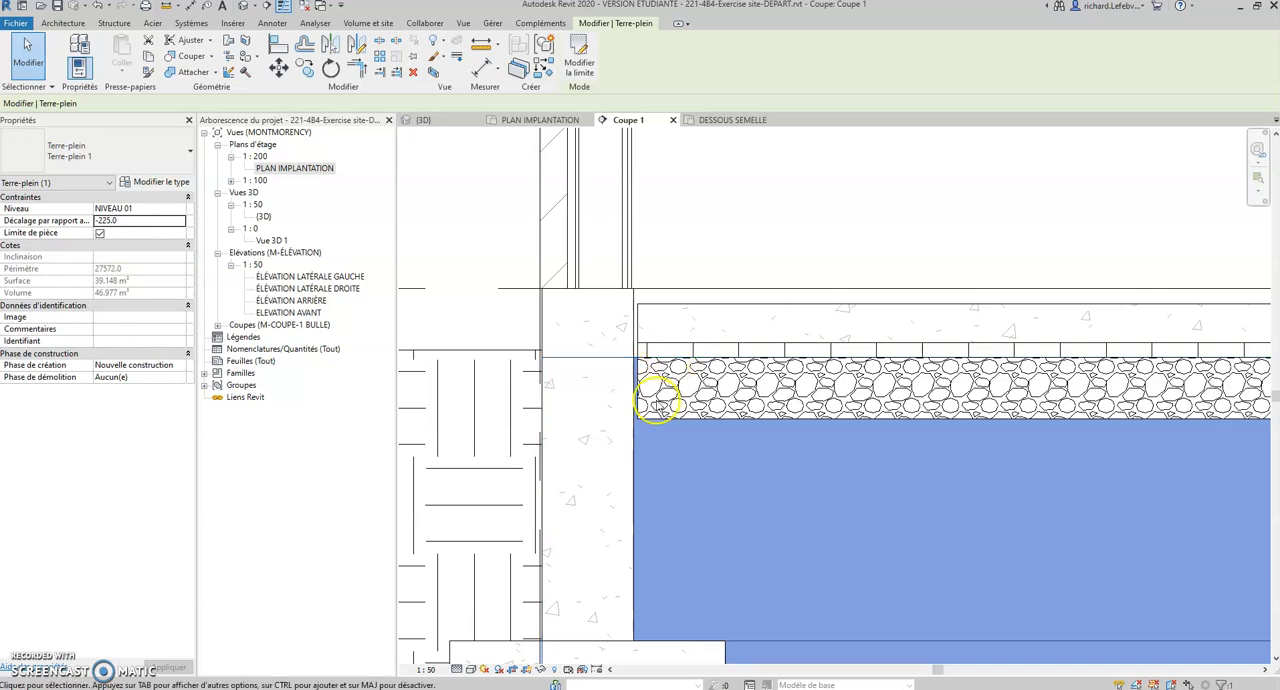
scroll(657, 418, down, 4)
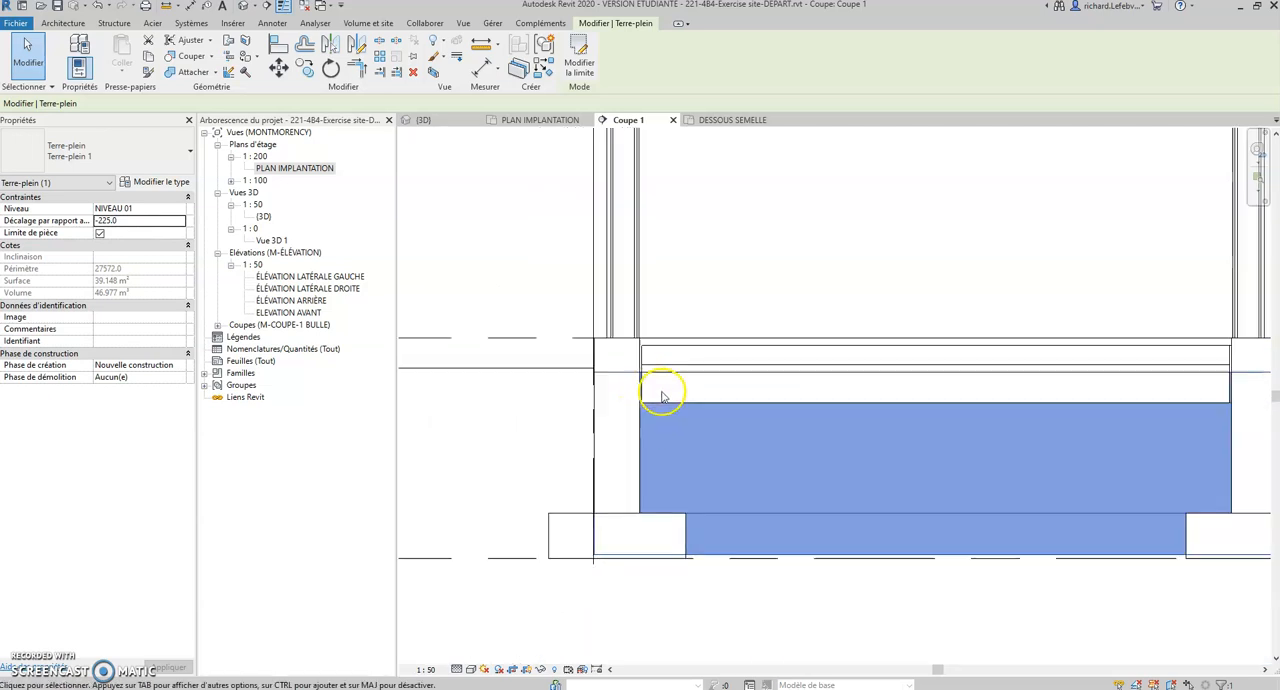
middle_drag(663, 393, 590, 402)
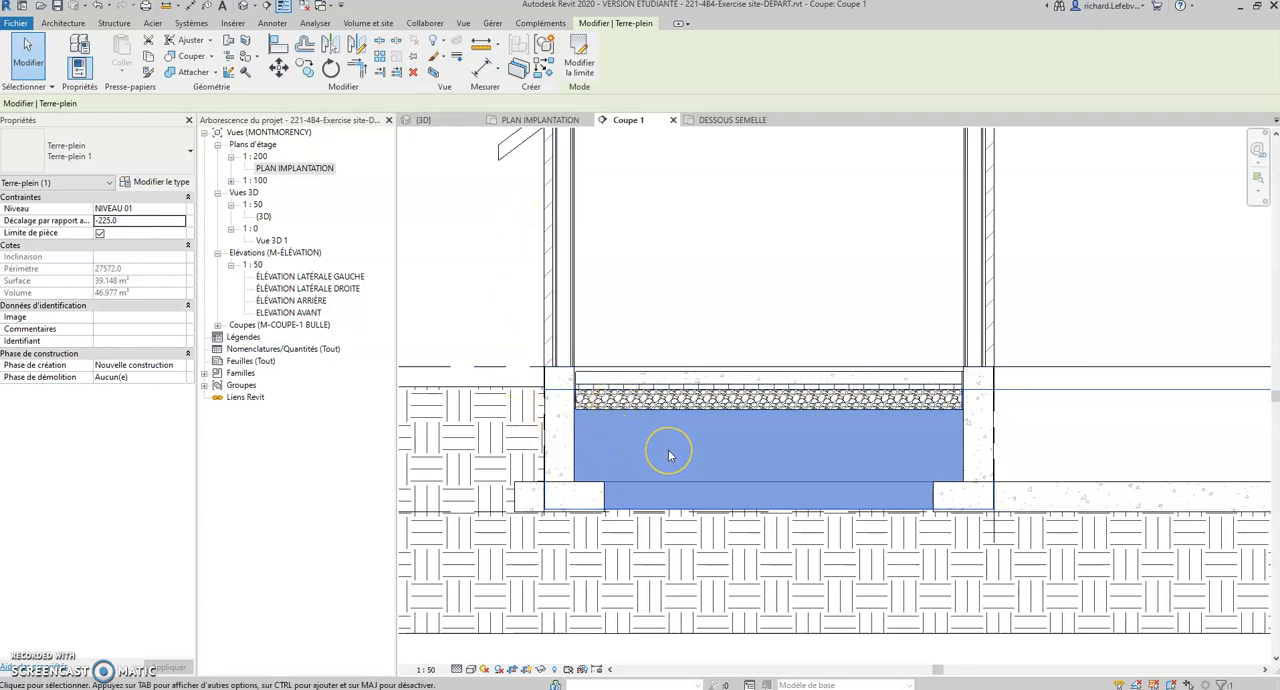
click(158, 185)
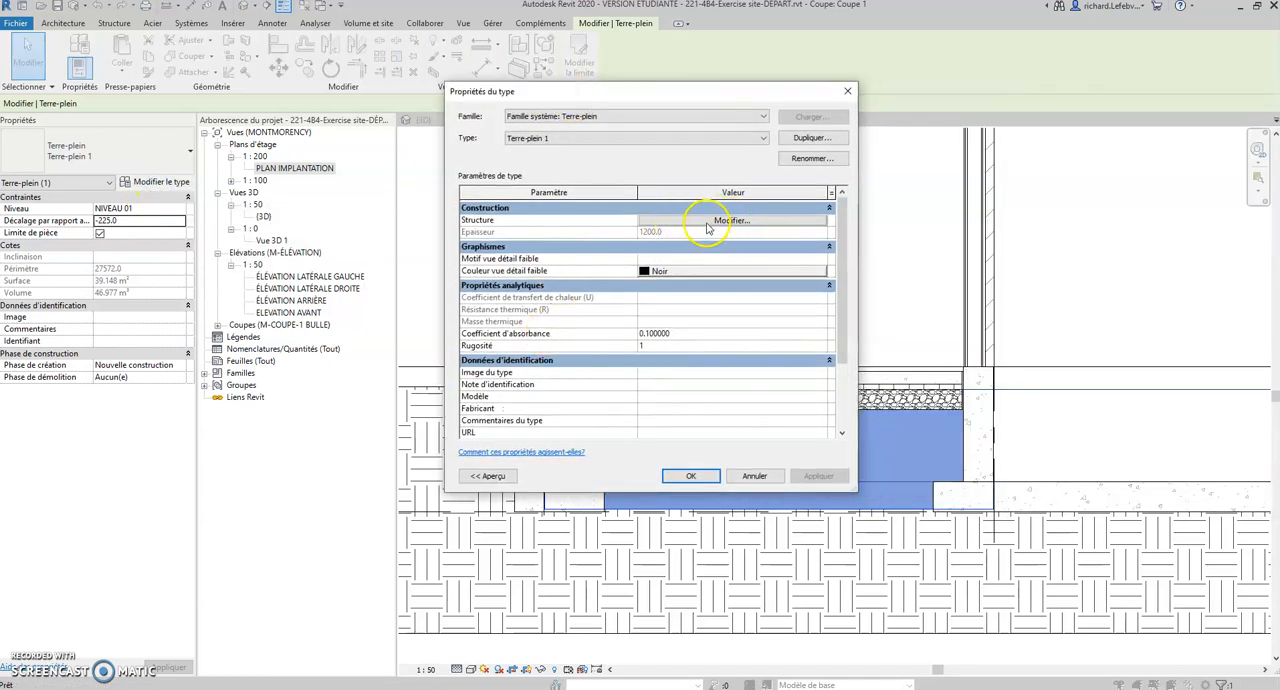
click(718, 221)
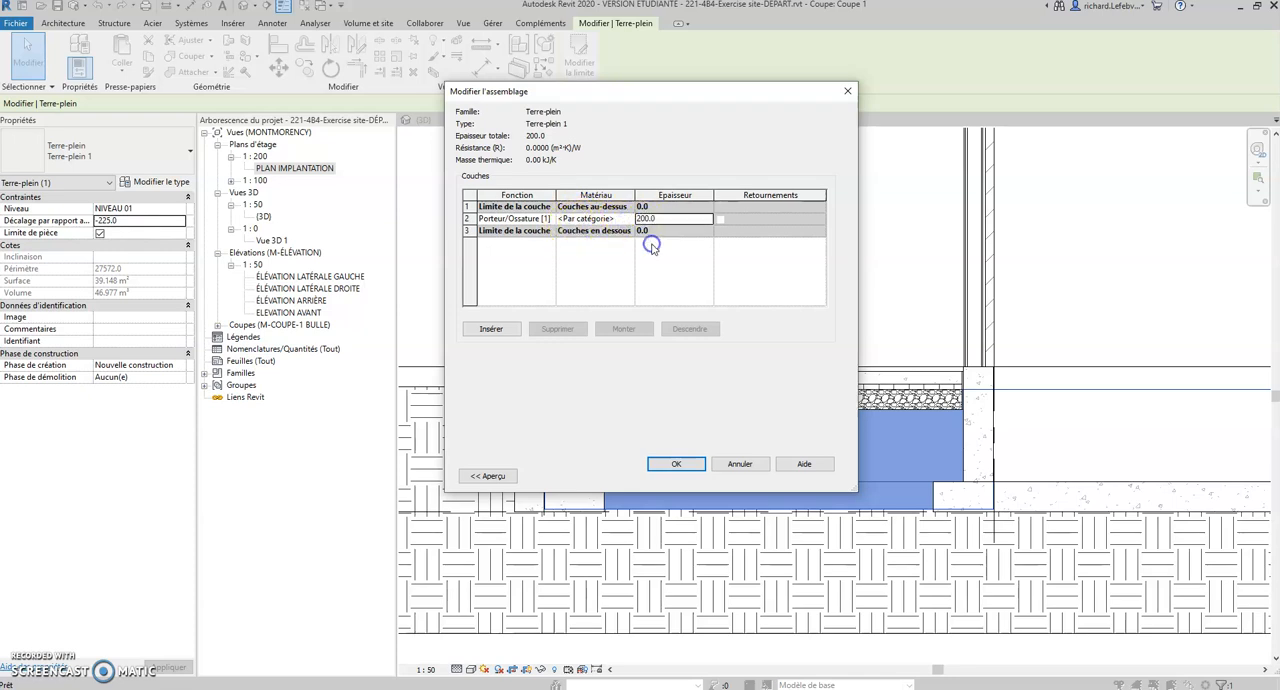
click(676, 464)
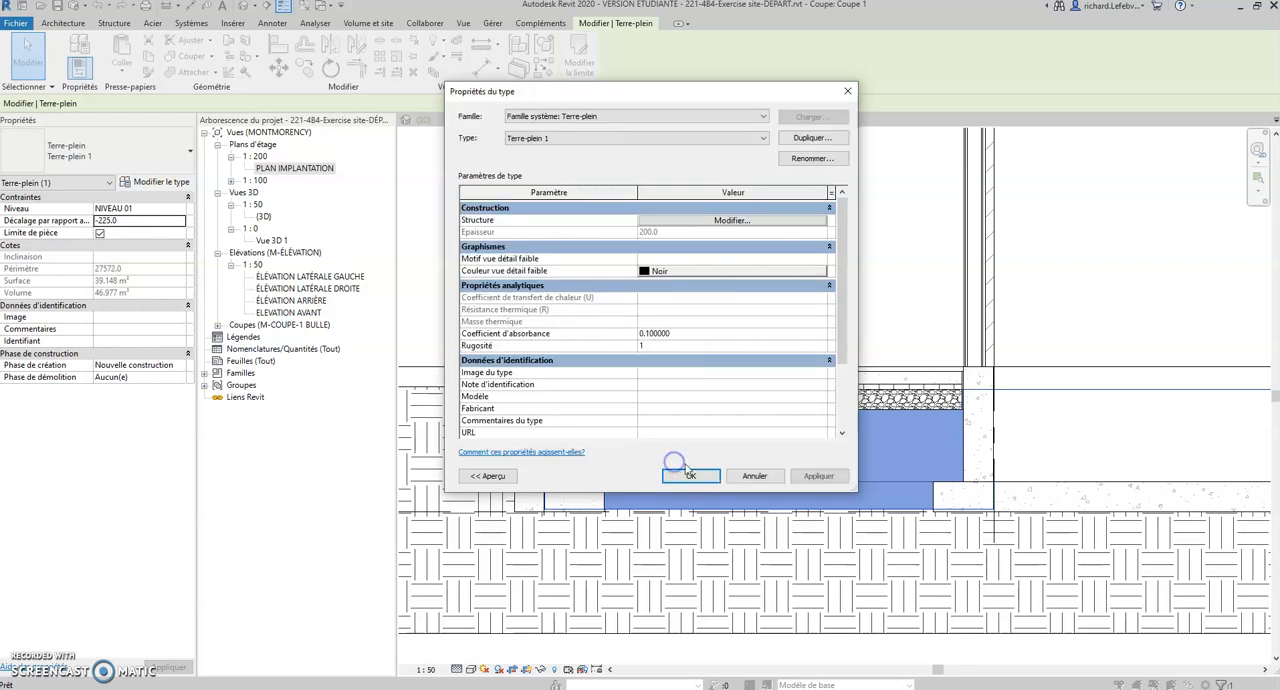
click(684, 469)
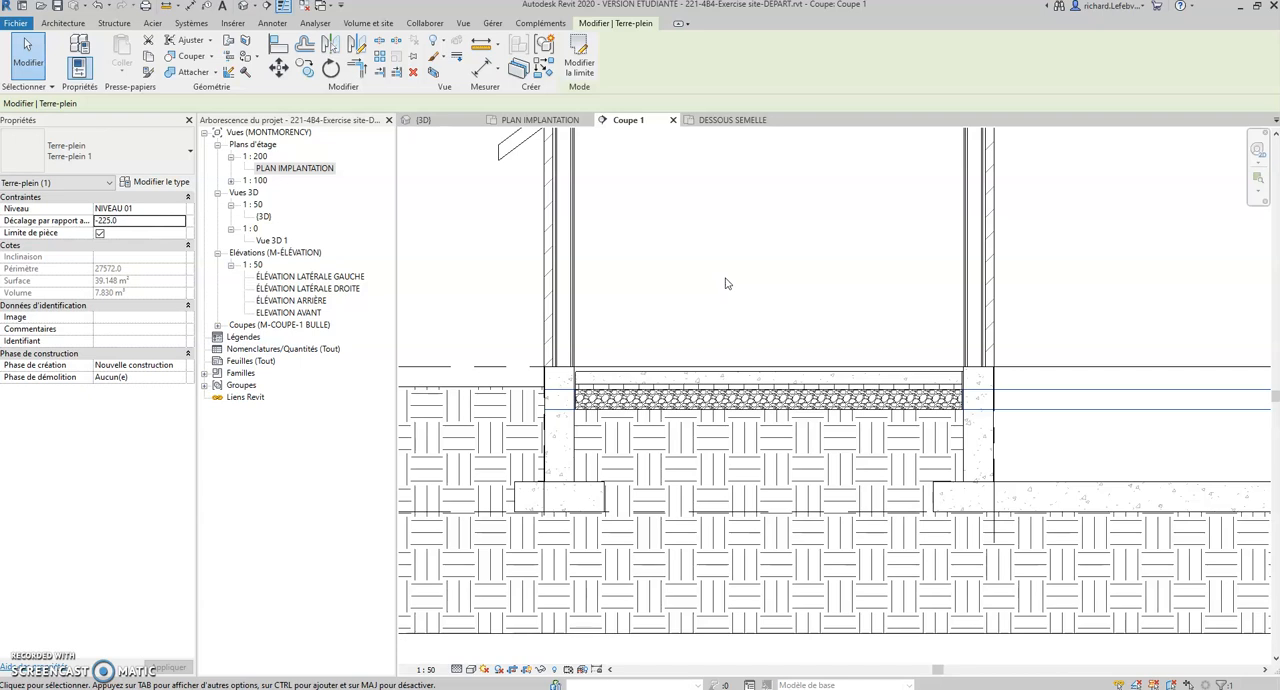
key(Escape)
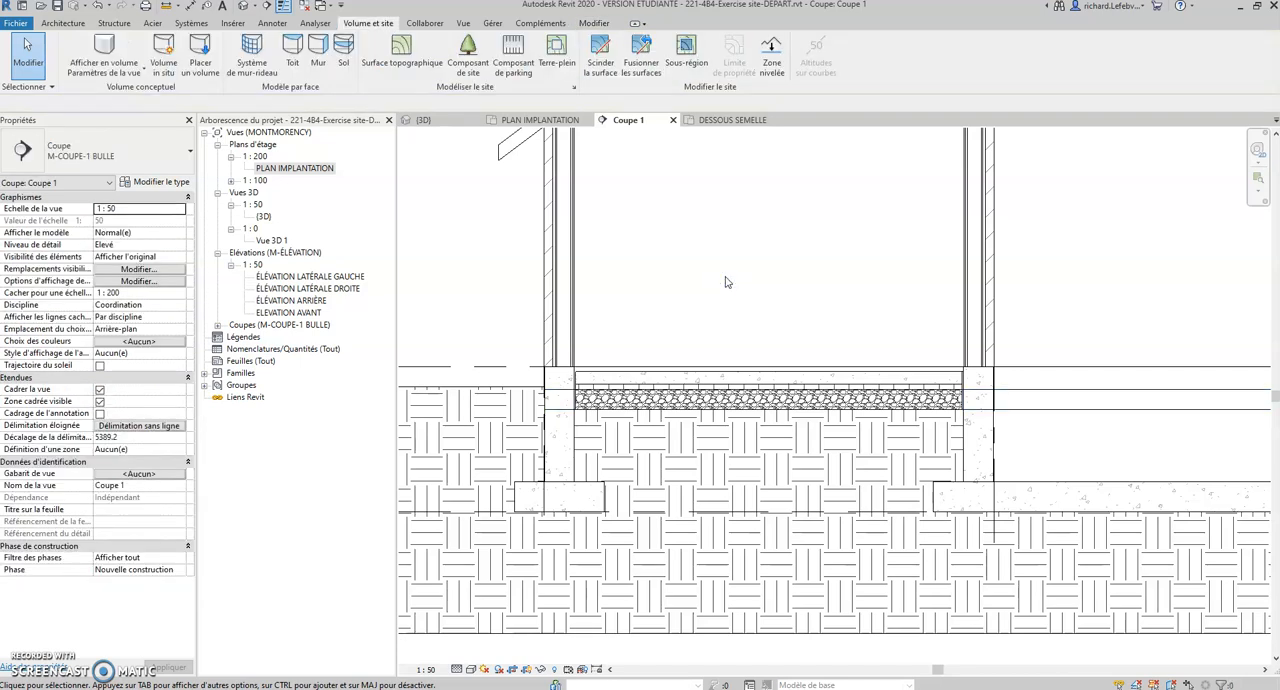
Step: Select the Terre-plein beneath the house in the section and hide that element in the view
scroll(727, 282, down, 2)
click(743, 288)
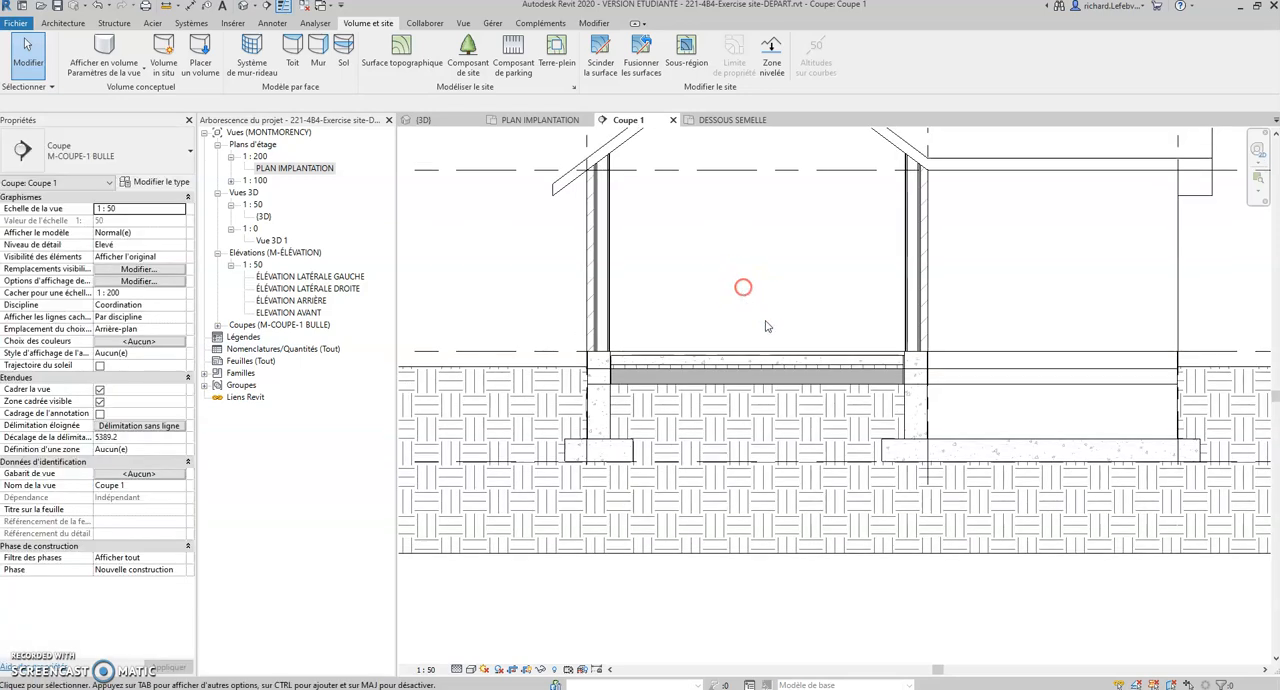
click(940, 376)
click(757, 291)
click(949, 372)
right_click(950, 375)
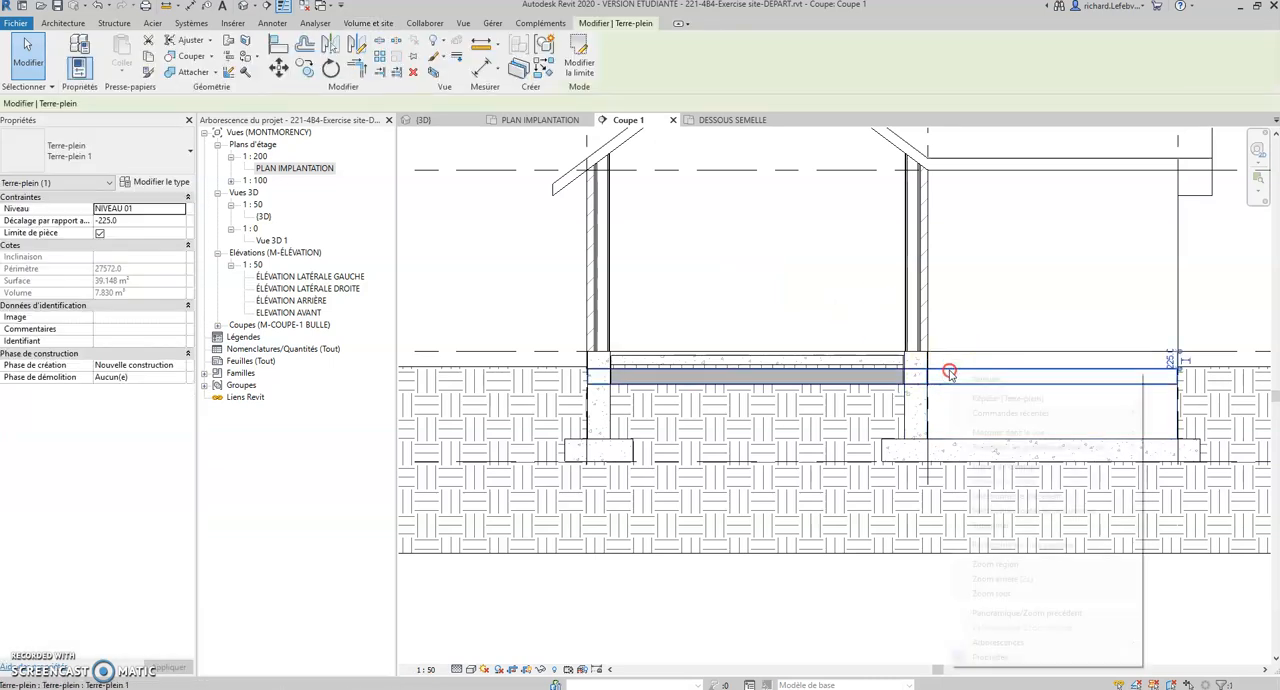
mouse_move(1017, 435)
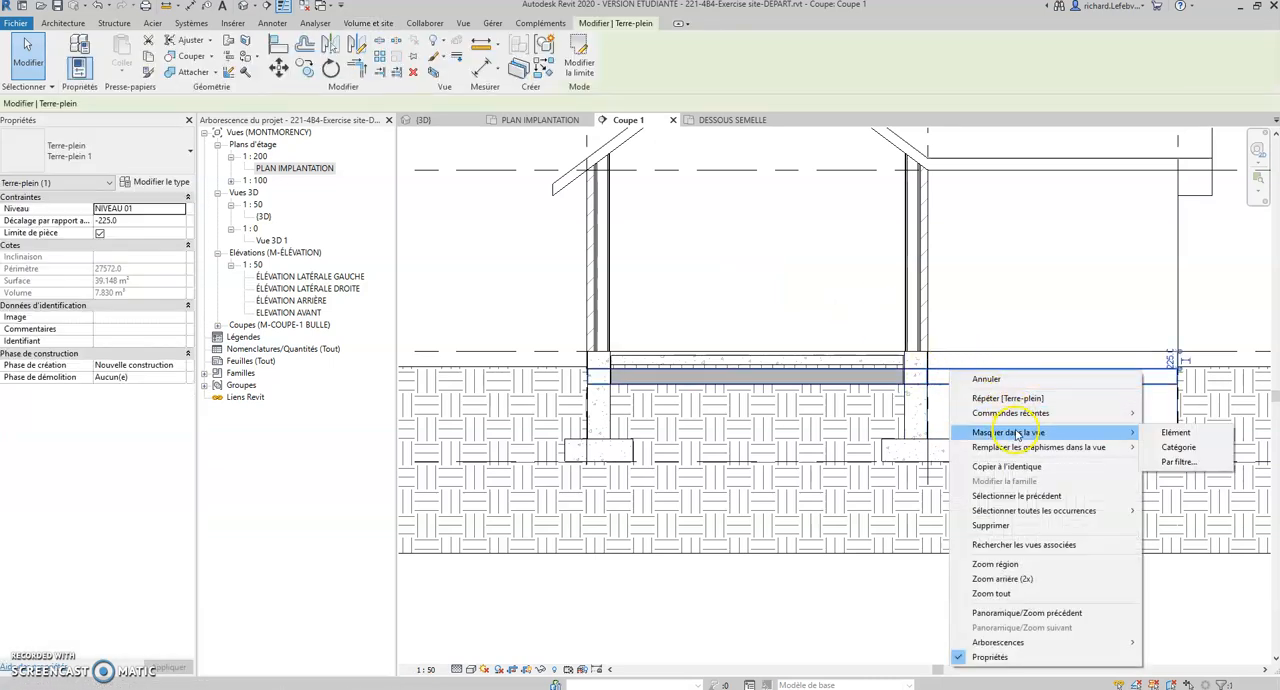
click(1180, 433)
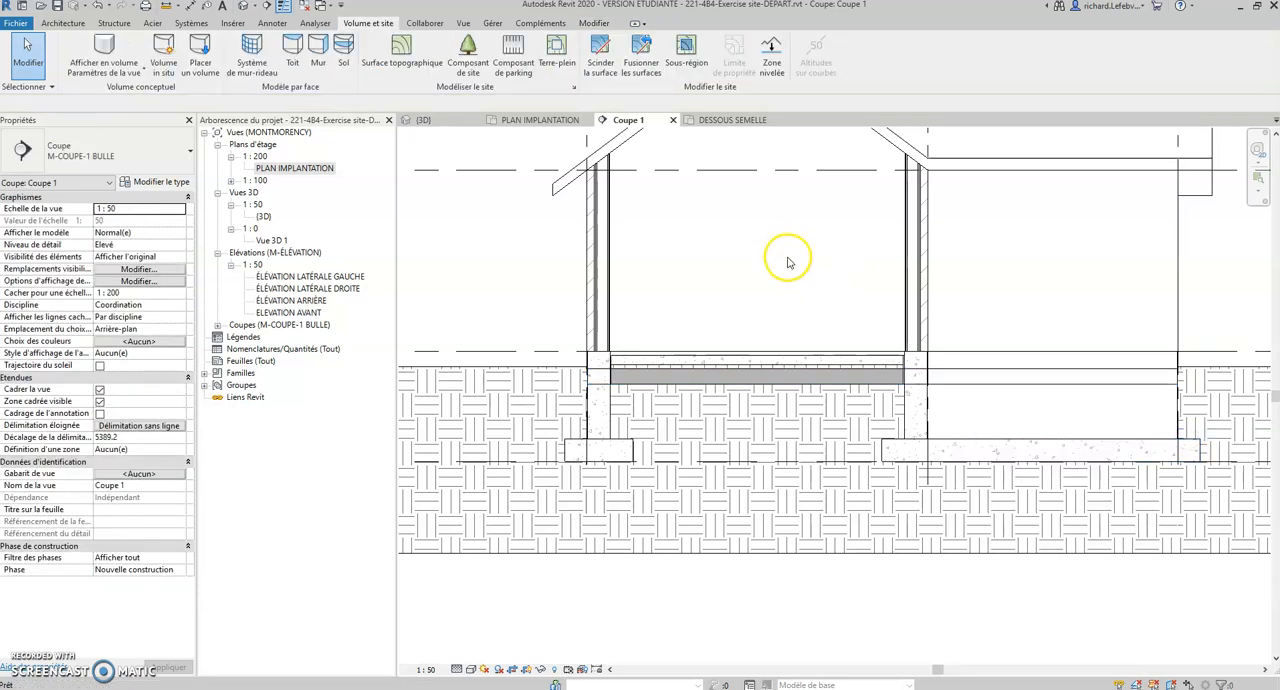
click(603, 378)
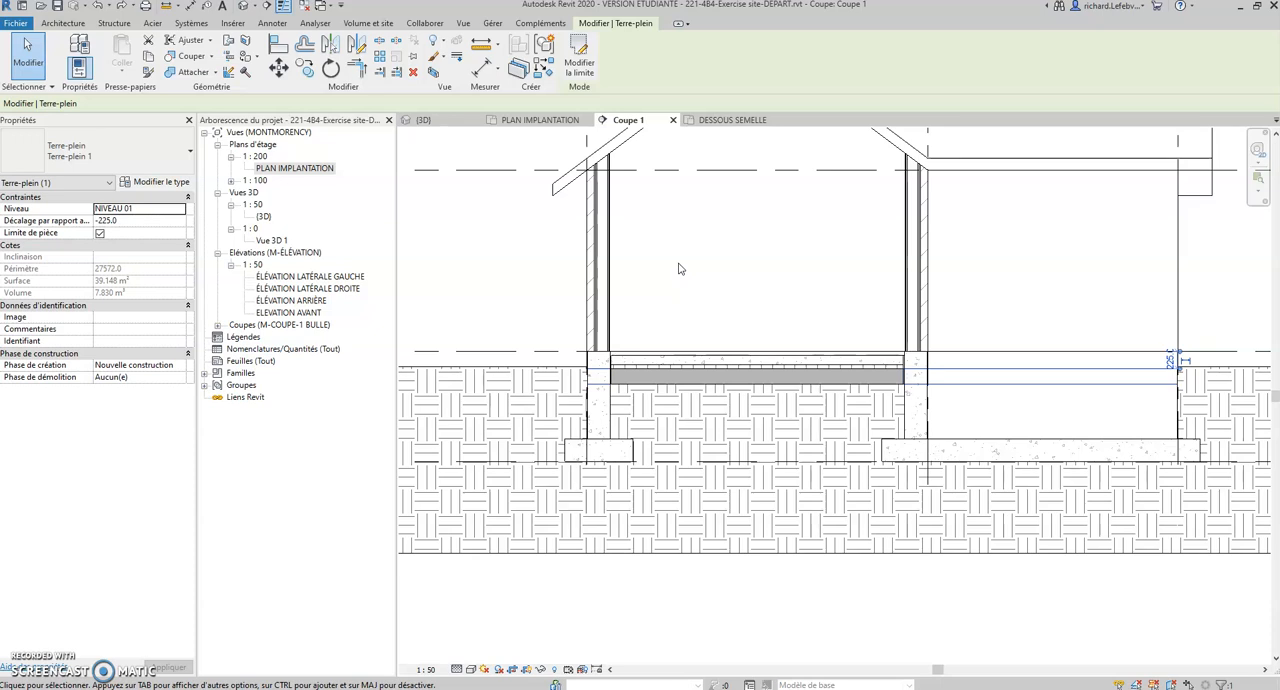
key(Escape)
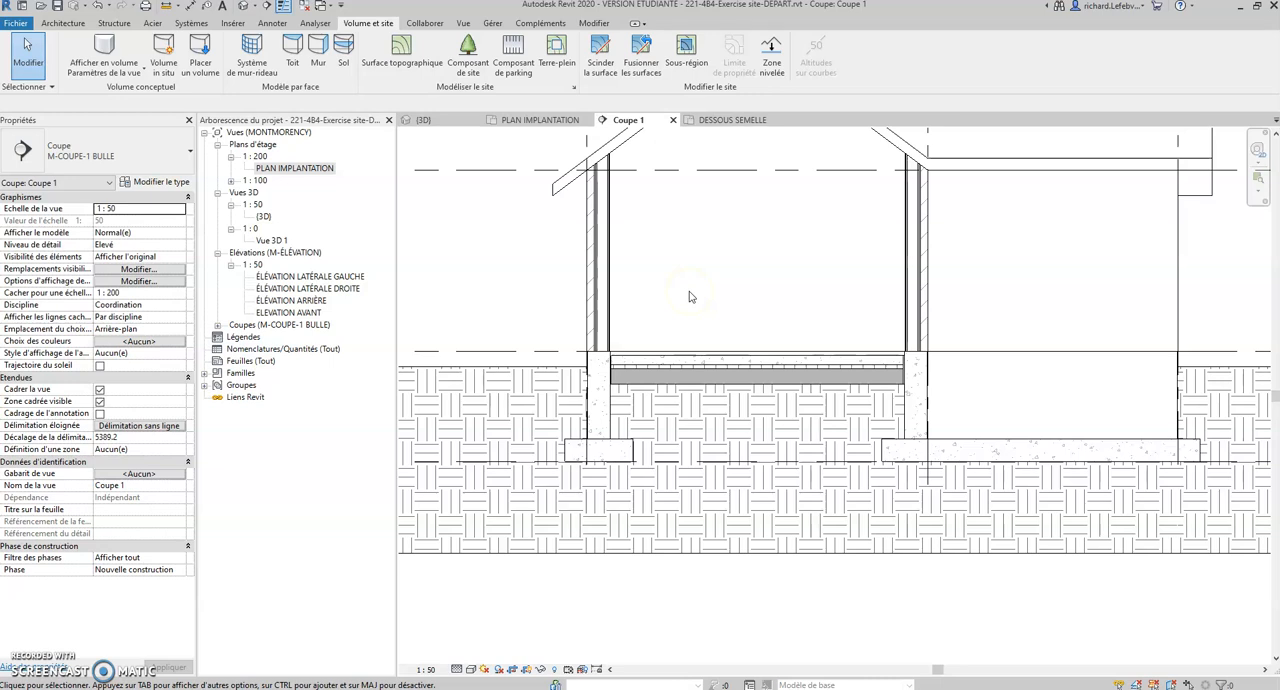
Step: Reveal the hidden elements in the section, unhide the Terre-plein, and leave the reveal mode
click(555, 672)
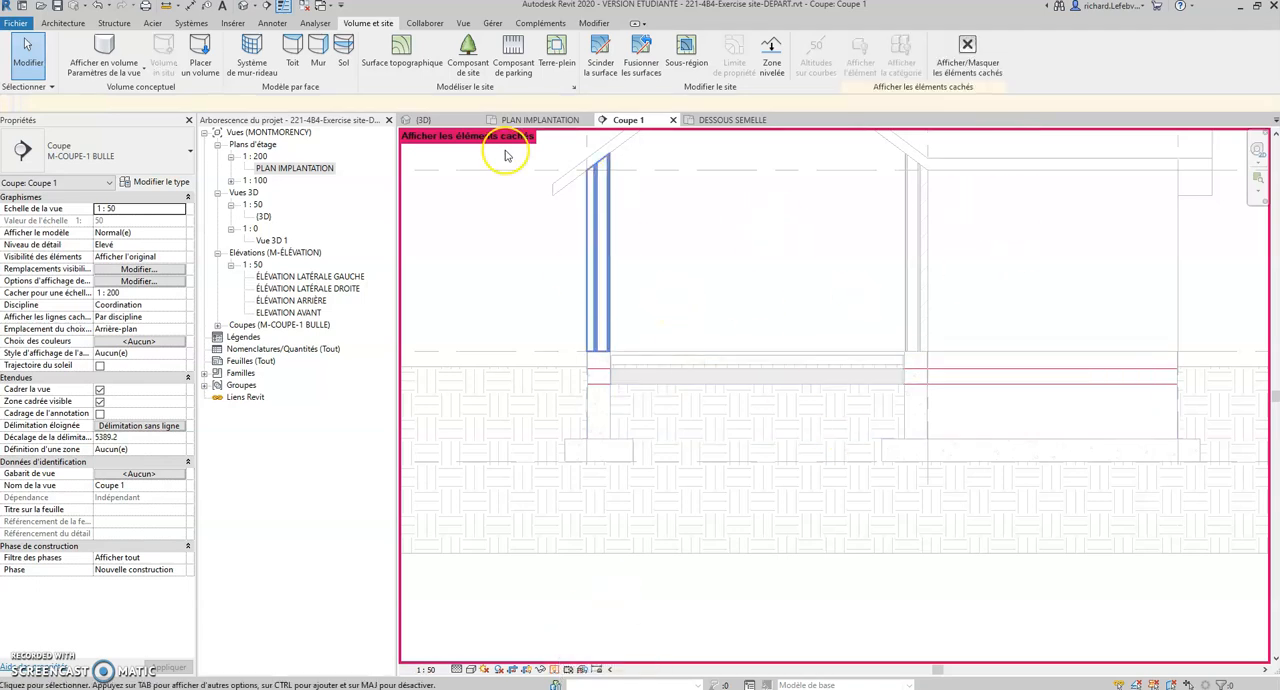
click(597, 371)
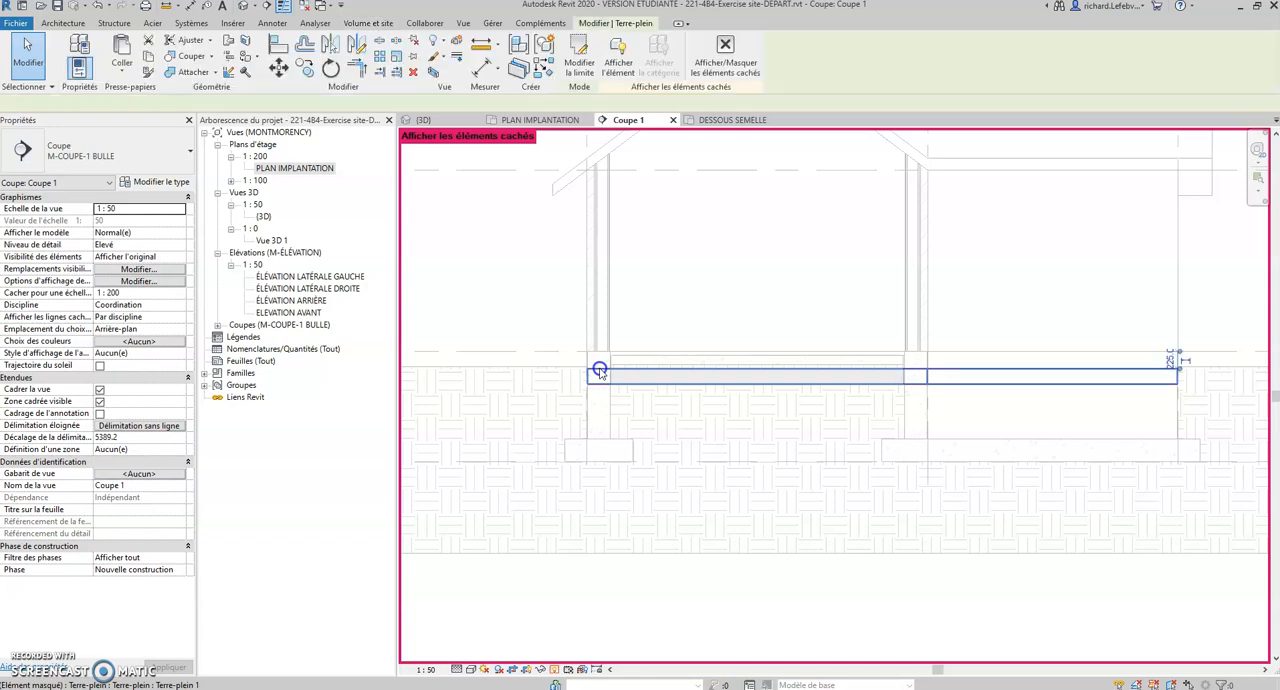
click(618, 52)
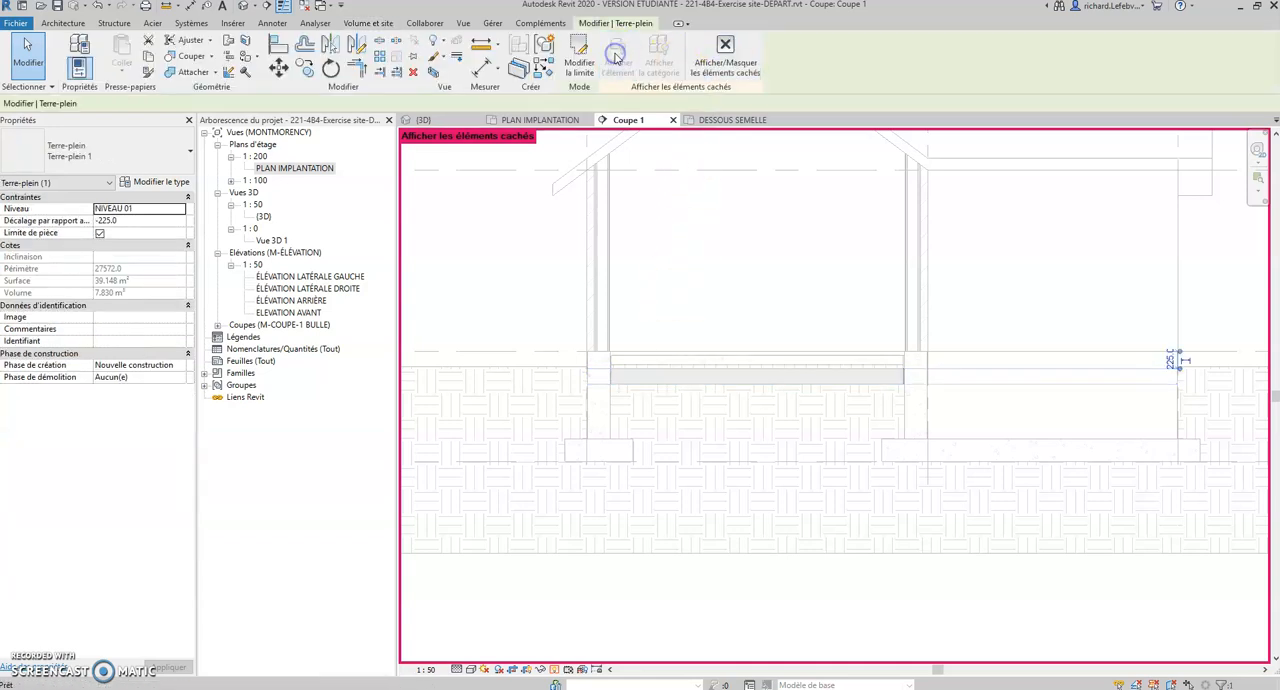
click(727, 58)
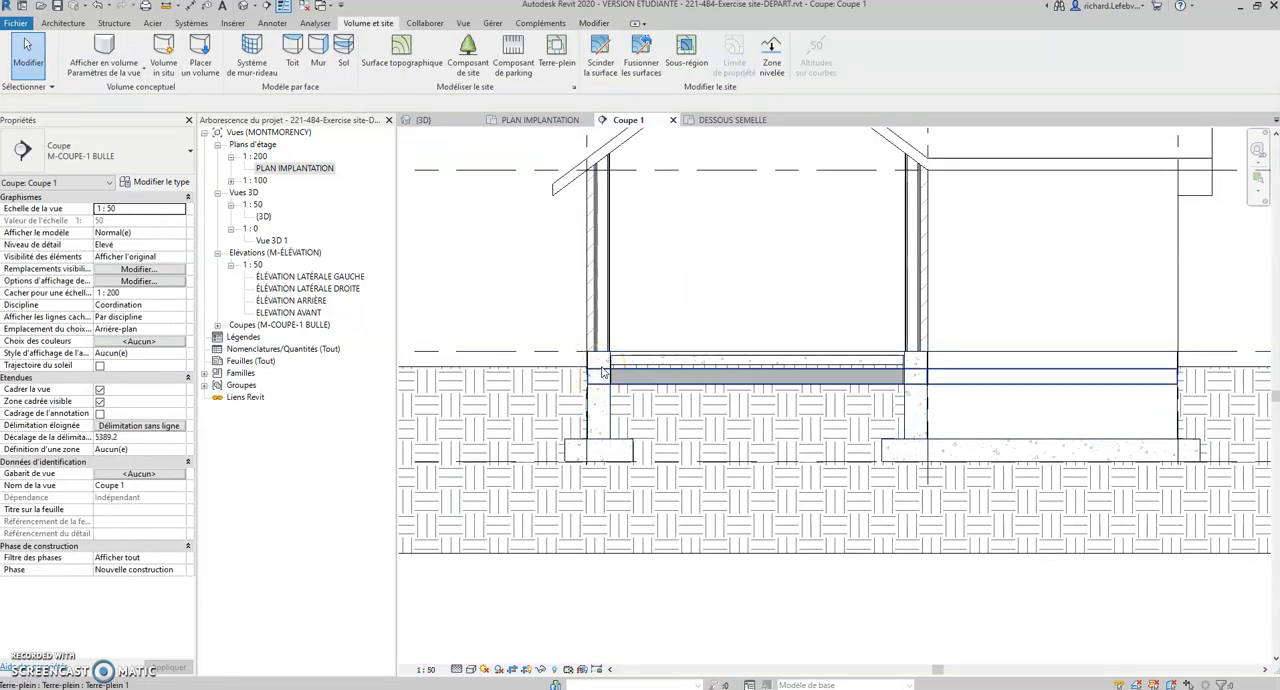
Step: Hide the Terre-plein element in the Coupe 1 view again
click(601, 369)
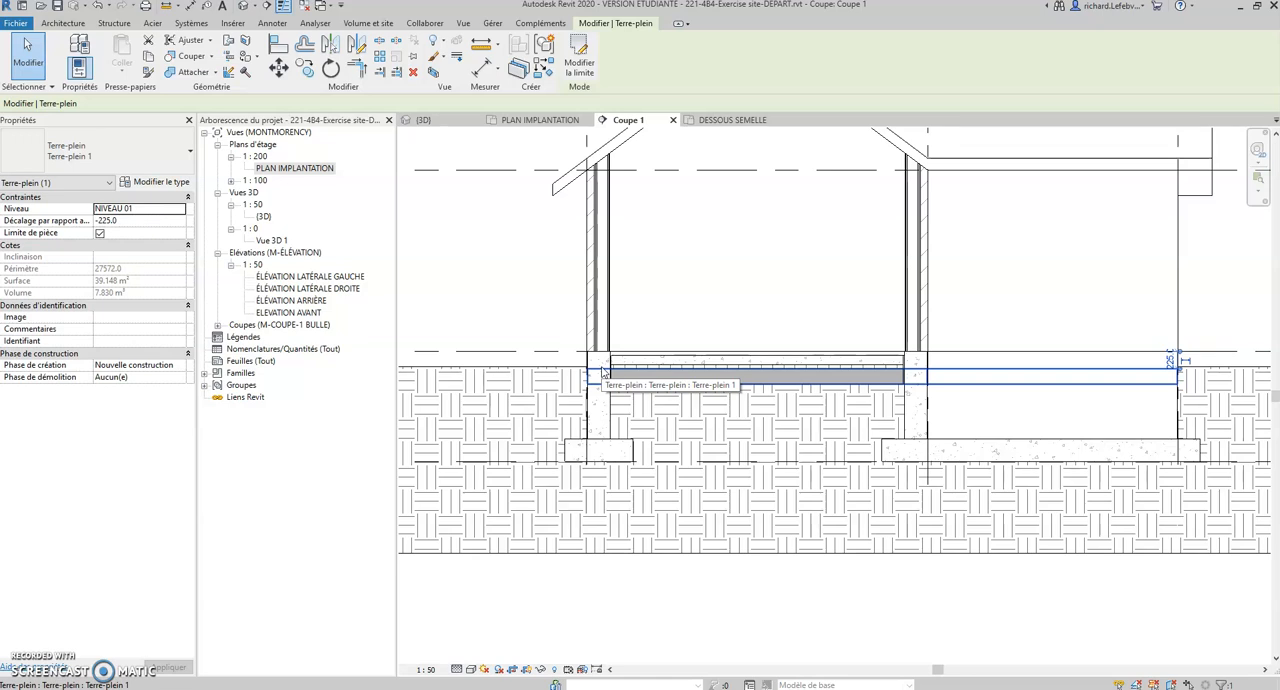
right_click(603, 372)
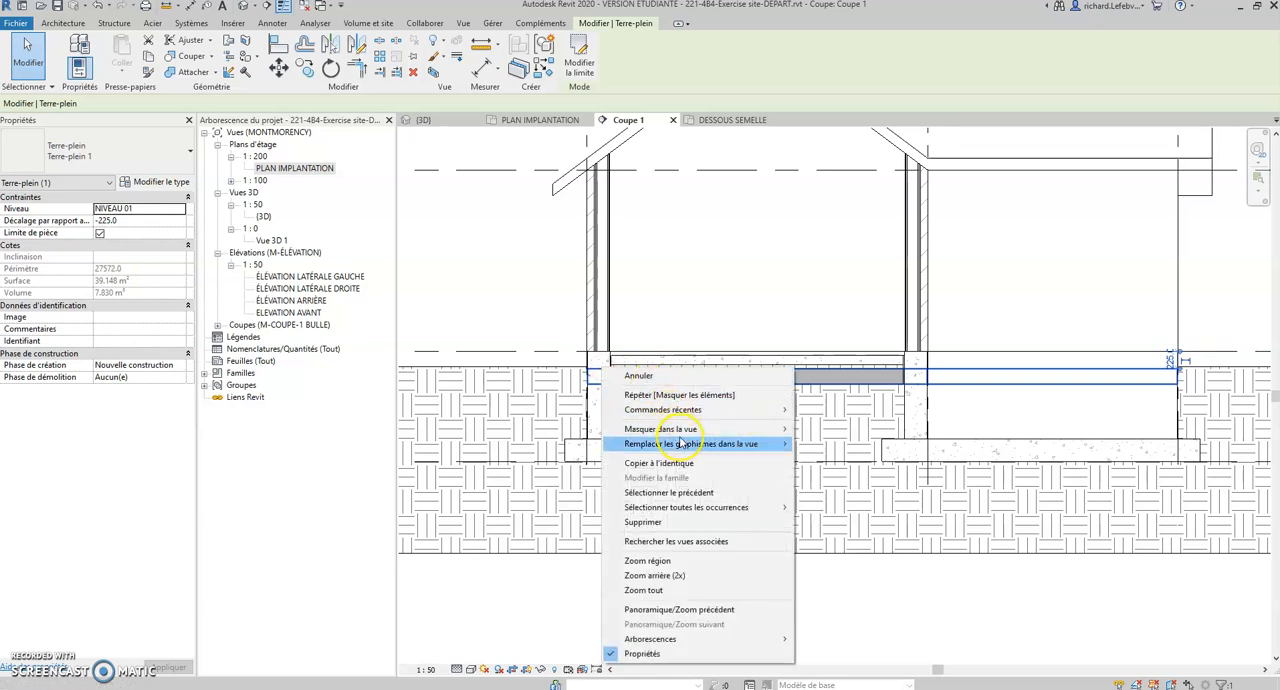
mouse_move(727, 432)
click(805, 429)
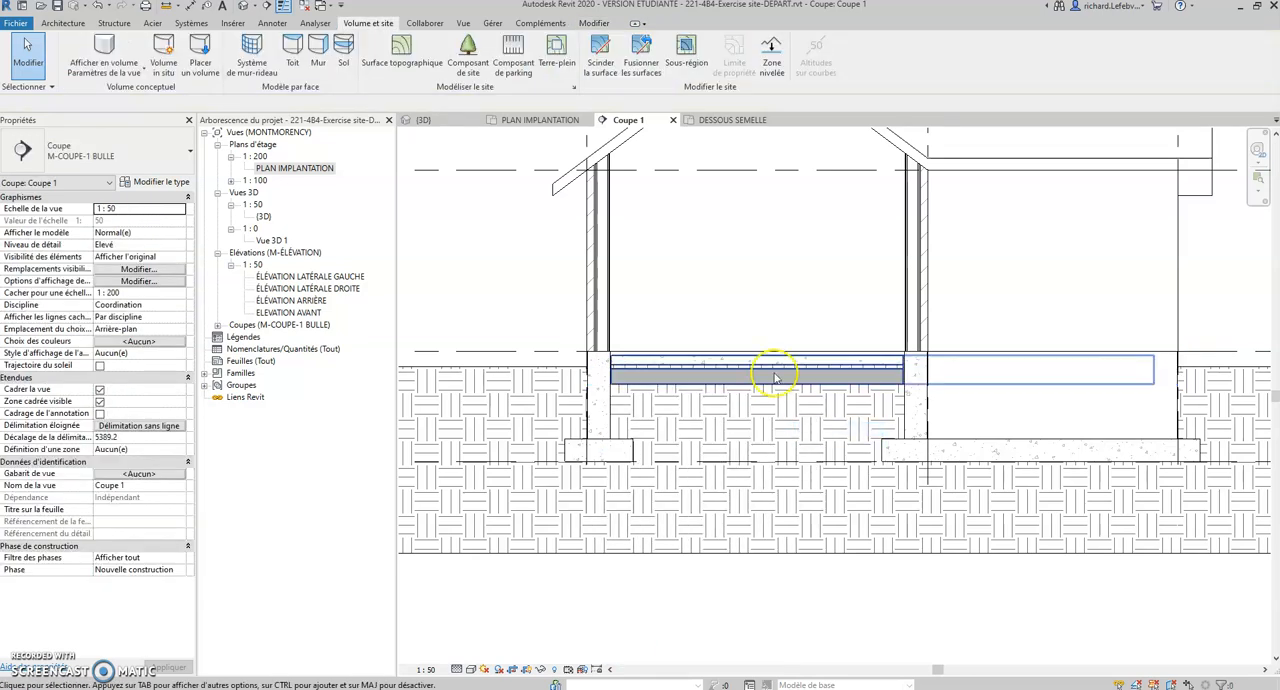
scroll(712, 398, down, 3)
scroll(712, 398, down, 2)
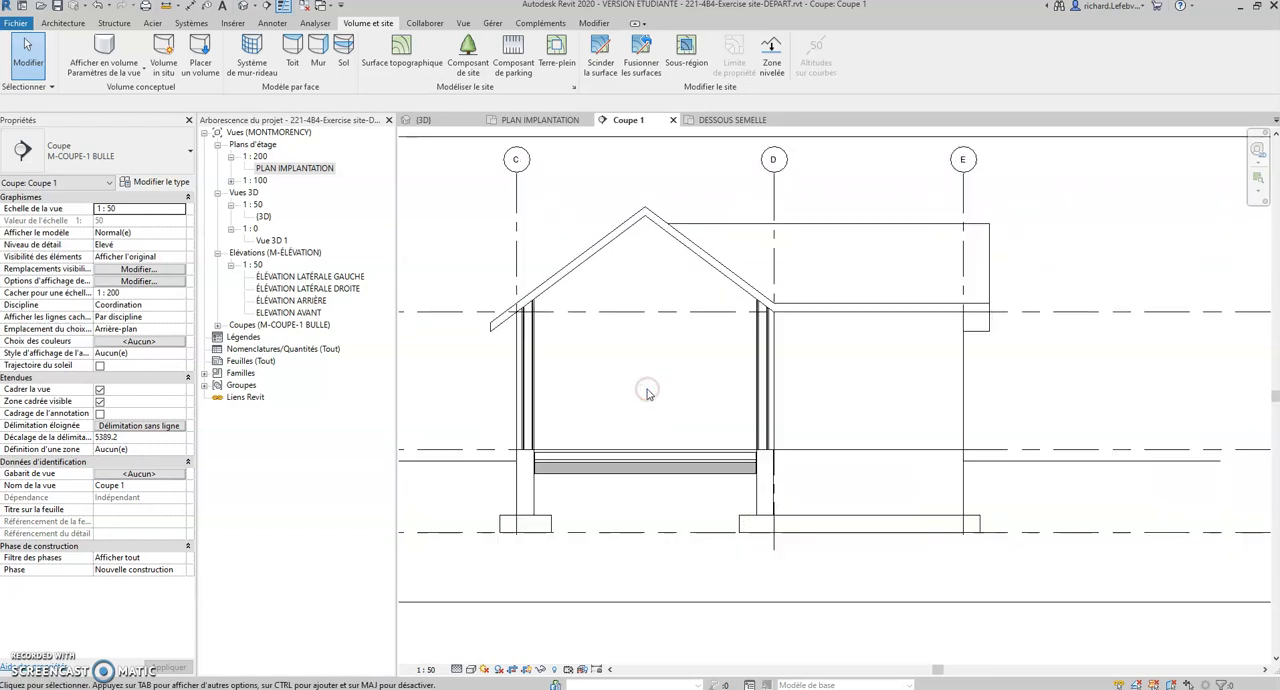
middle_drag(647, 393, 665, 385)
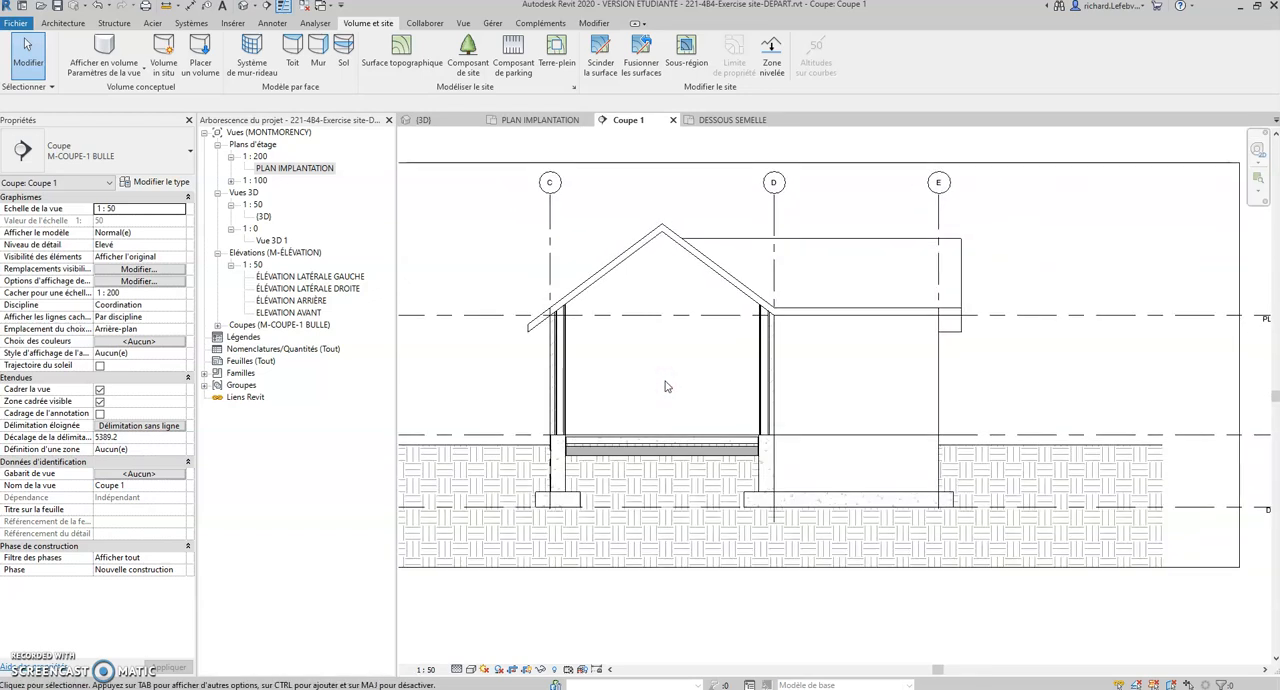